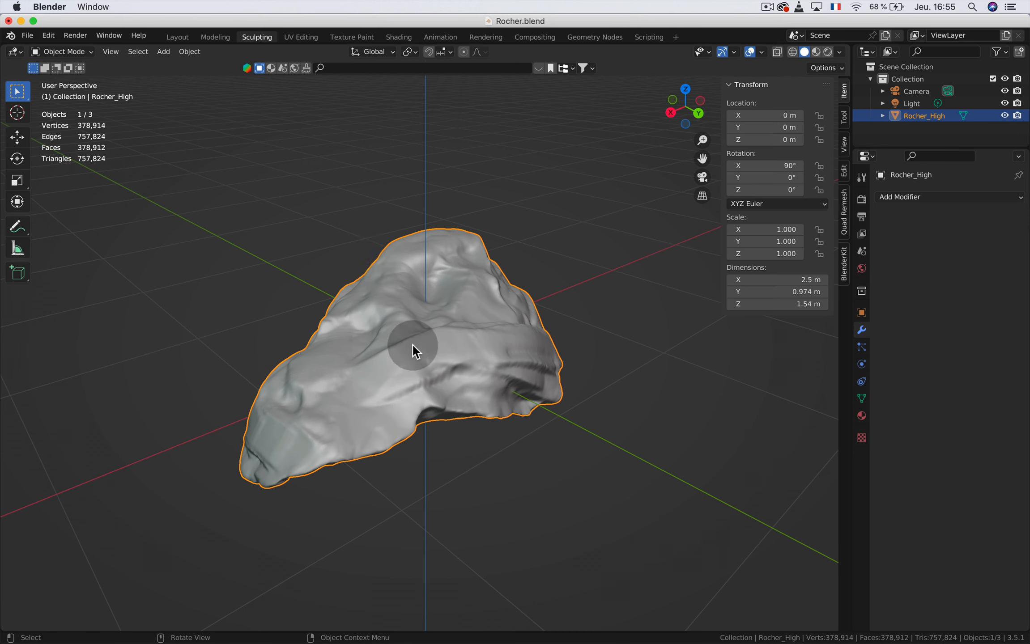
Duplicate the Rocher_High rock, leaving the copy in the same place
{"action": "left_click", "coordinate": [398, 355]}
{"action": "key", "text": "shift+d"}
{"action": "key", "text": "Escape"}
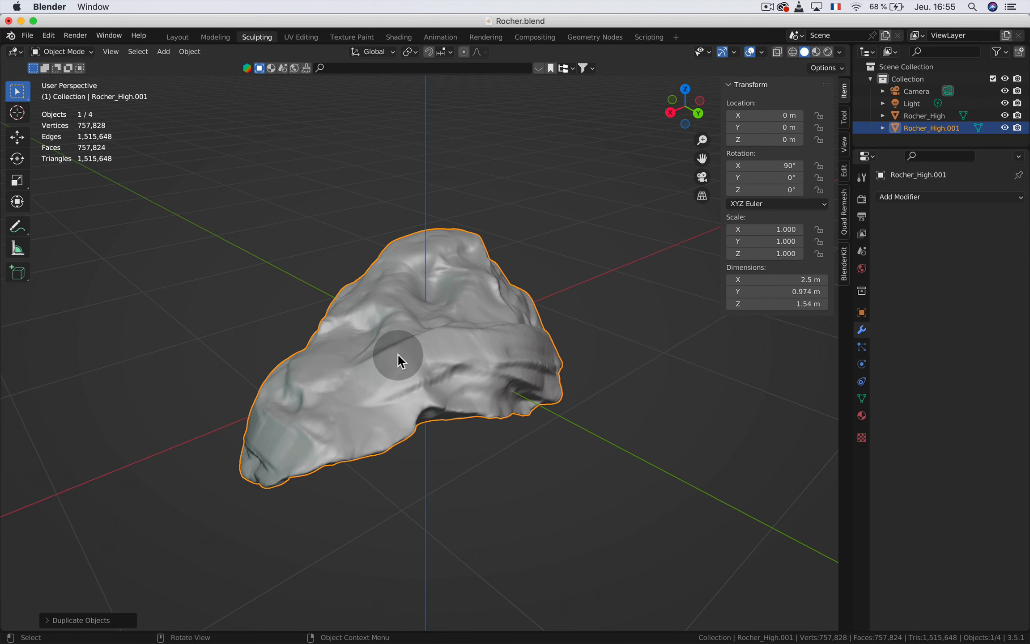
{"action": "left_click", "coordinate": [398, 356]}
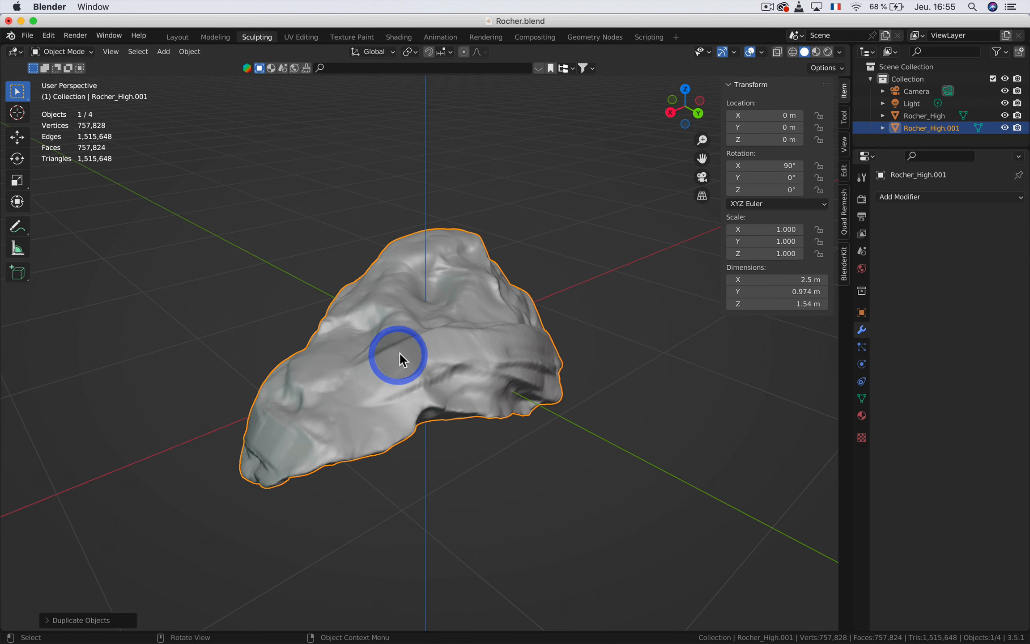
Rename the duplicated rock Rocher_Low and hide Rocher_High in the viewport
{"action": "double_click", "coordinate": [924, 129]}
{"action": "left_click_drag", "start_coordinate": [932, 128], "coordinate": [987, 131]}
{"action": "type", "text": "Low"}
{"action": "key", "text": "Return"}
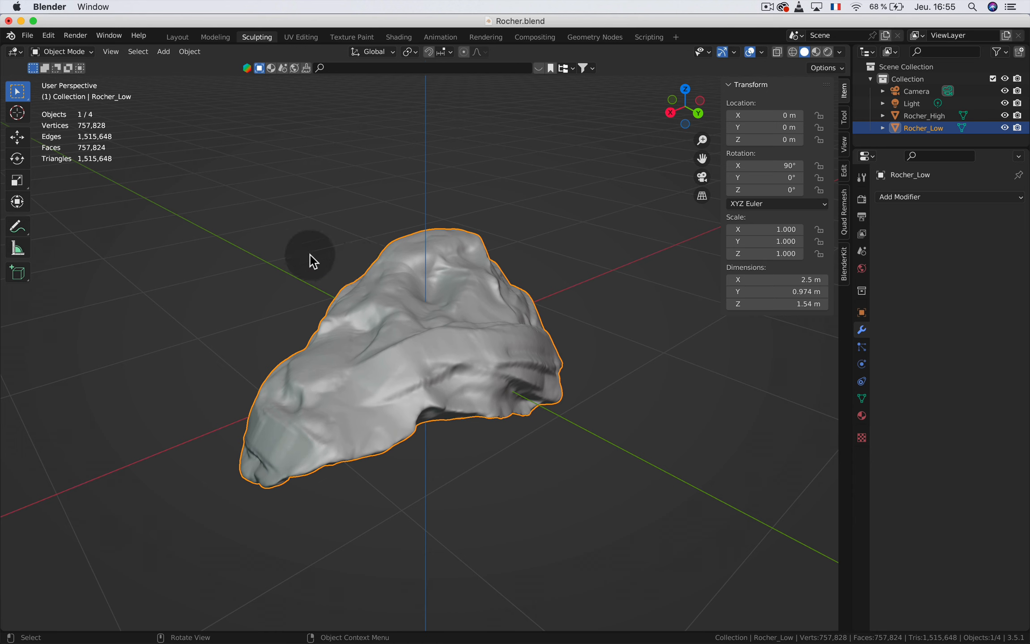
{"action": "left_click", "coordinate": [1005, 116]}
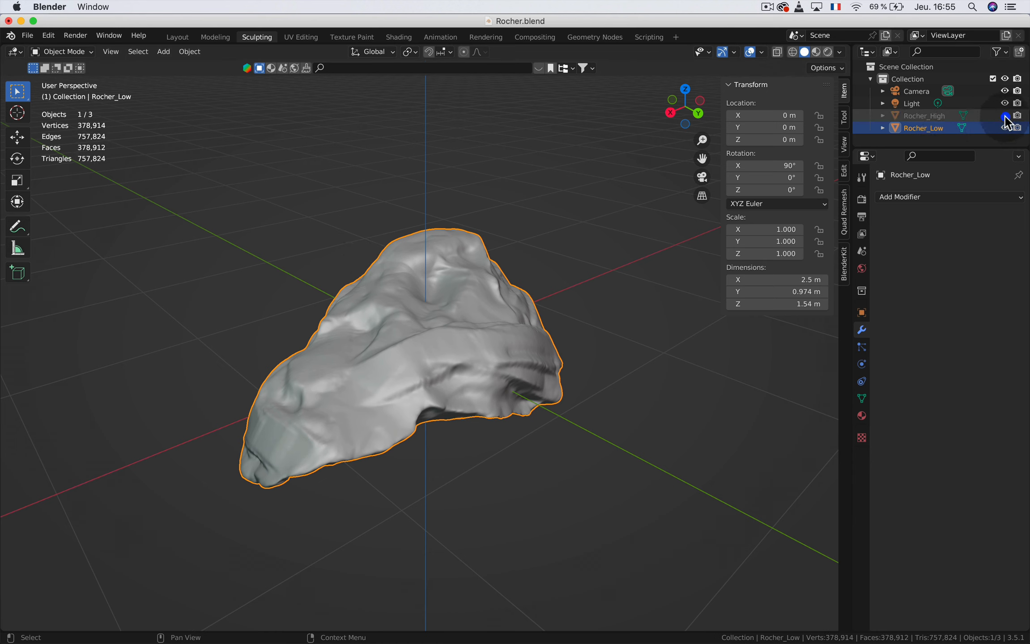
Add a Decimate modifier to Rocher_Low with a collapse ratio of 0.1
{"action": "left_click", "coordinate": [862, 330]}
{"action": "left_click", "coordinate": [903, 198]}
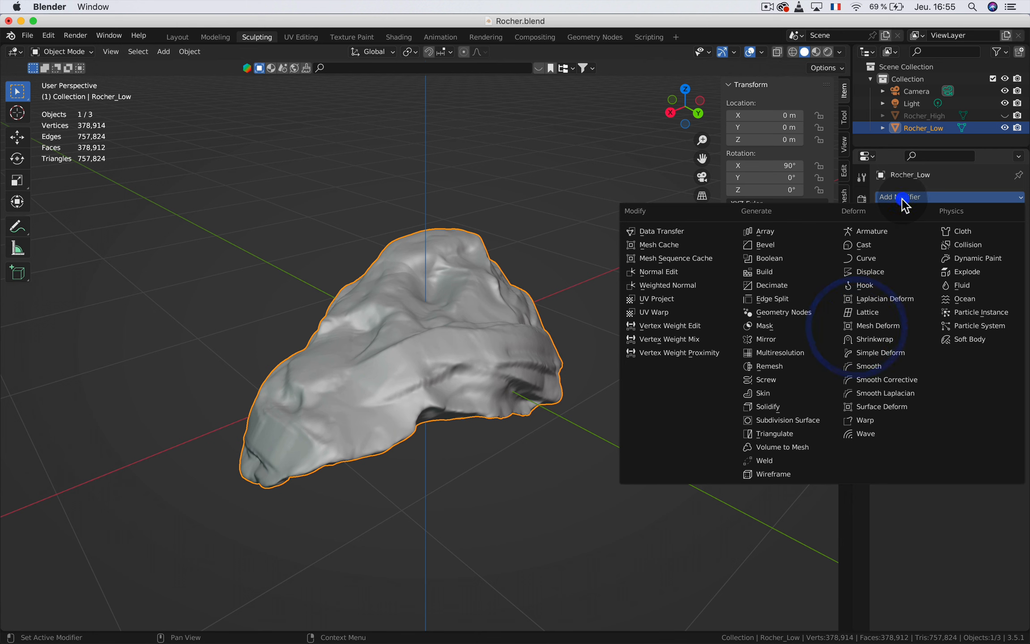
{"action": "left_click", "coordinate": [777, 285]}
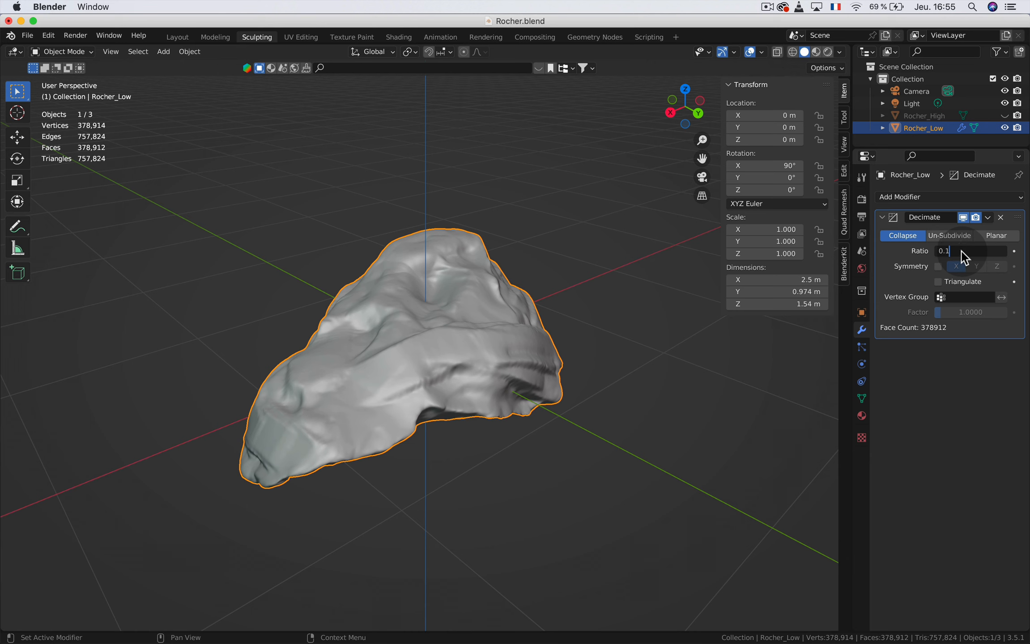
{"action": "key", "text": "Return"}
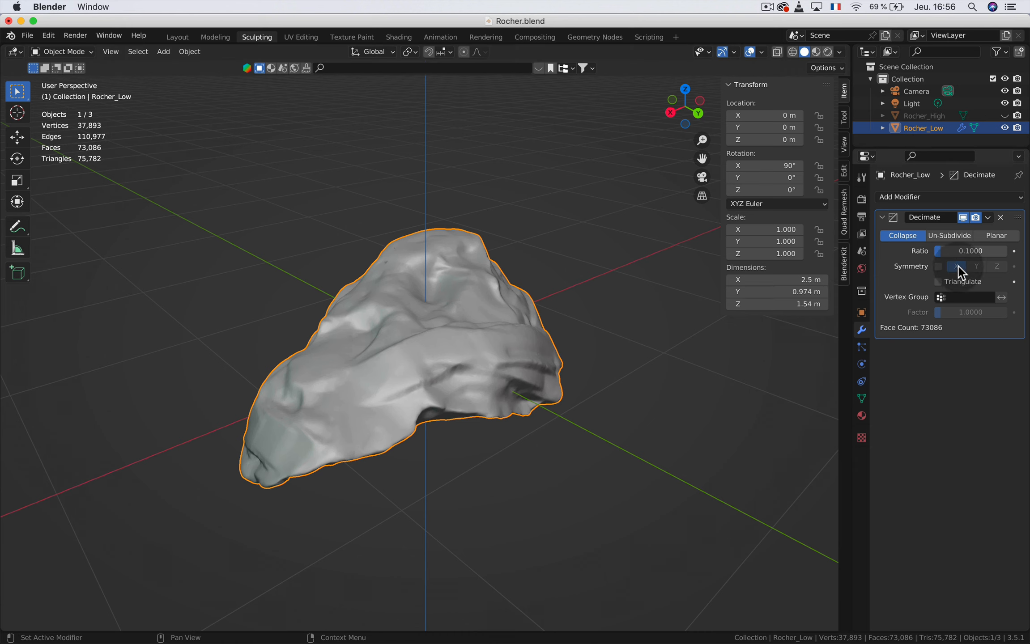
Lower the Decimate ratio to 0.03 and remove the modifier without applying it
{"action": "middle_click_drag", "start_coordinate": [354, 333], "coordinate": [453, 358]}
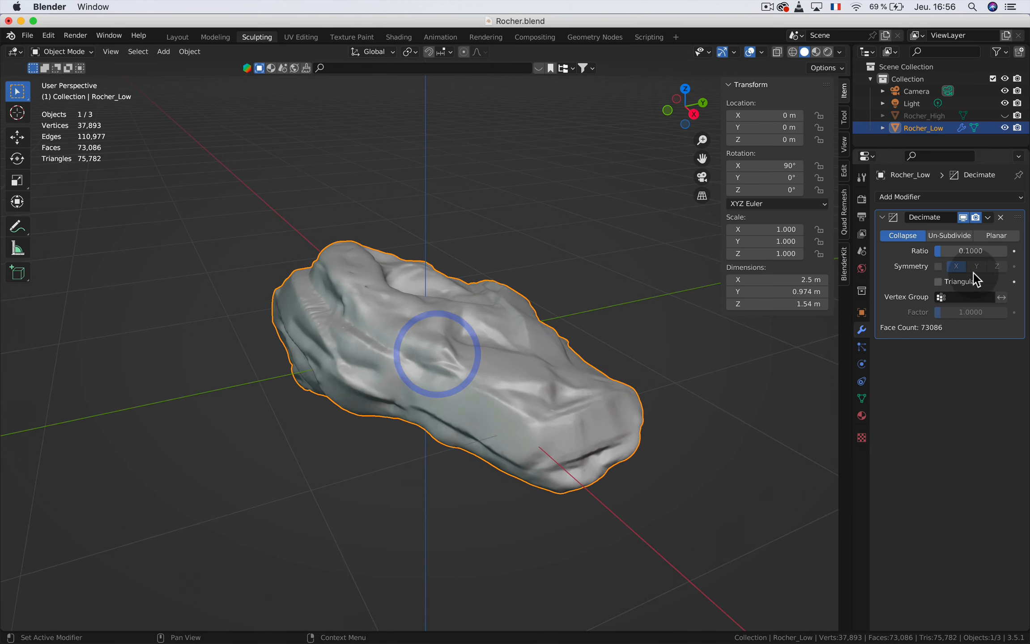
{"action": "left_click", "coordinate": [968, 254]}
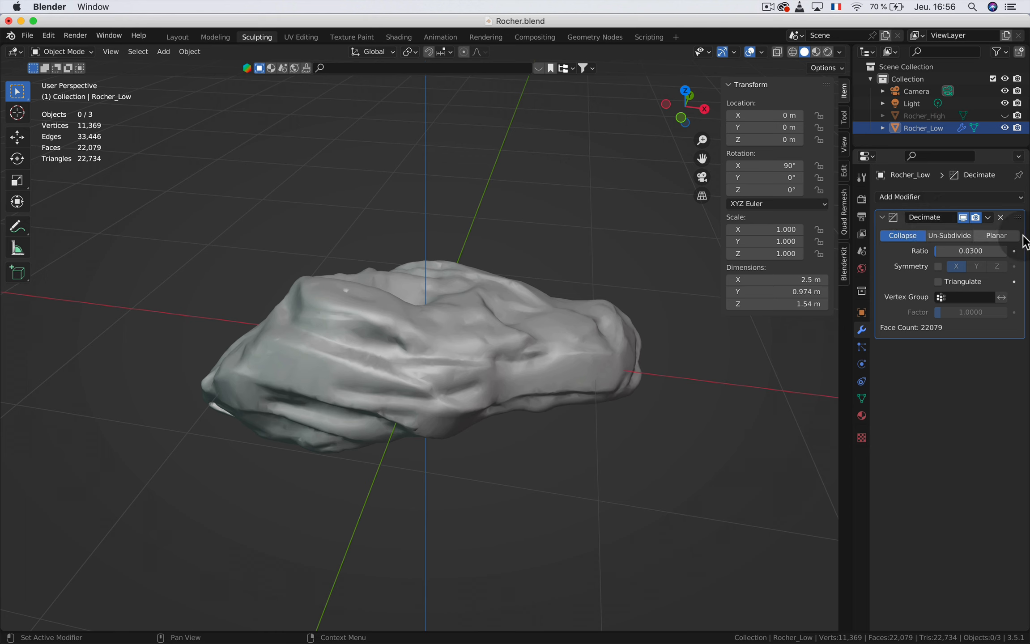
{"action": "left_click", "coordinate": [988, 218]}
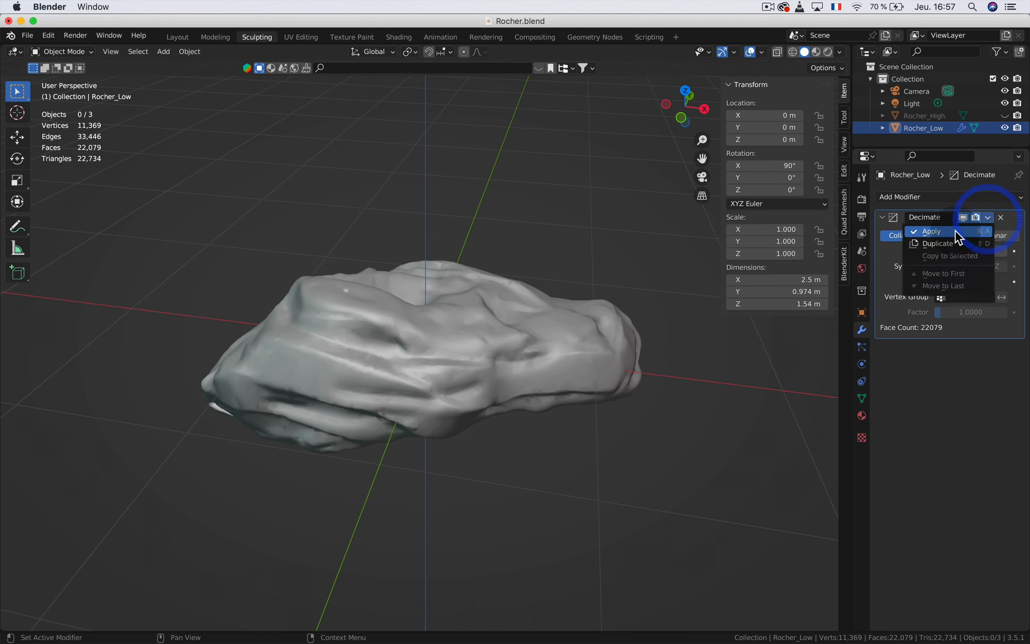
{"action": "left_click", "coordinate": [1001, 218]}
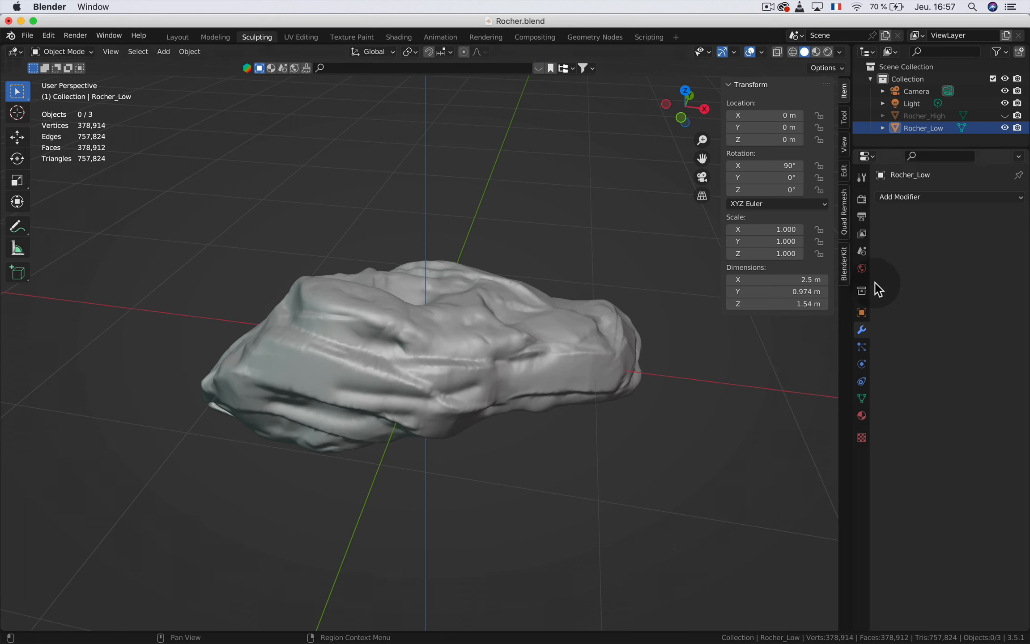
Voxel-remesh Rocher_Low with a voxel size of 0.005 m
{"action": "left_click", "coordinate": [861, 400]}
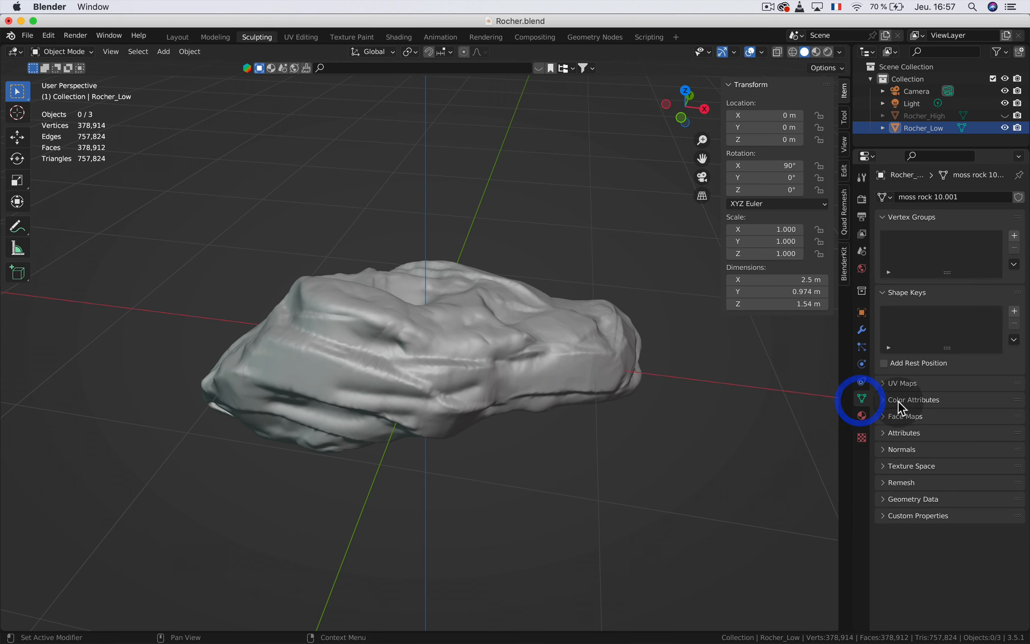
{"action": "left_click", "coordinate": [890, 483]}
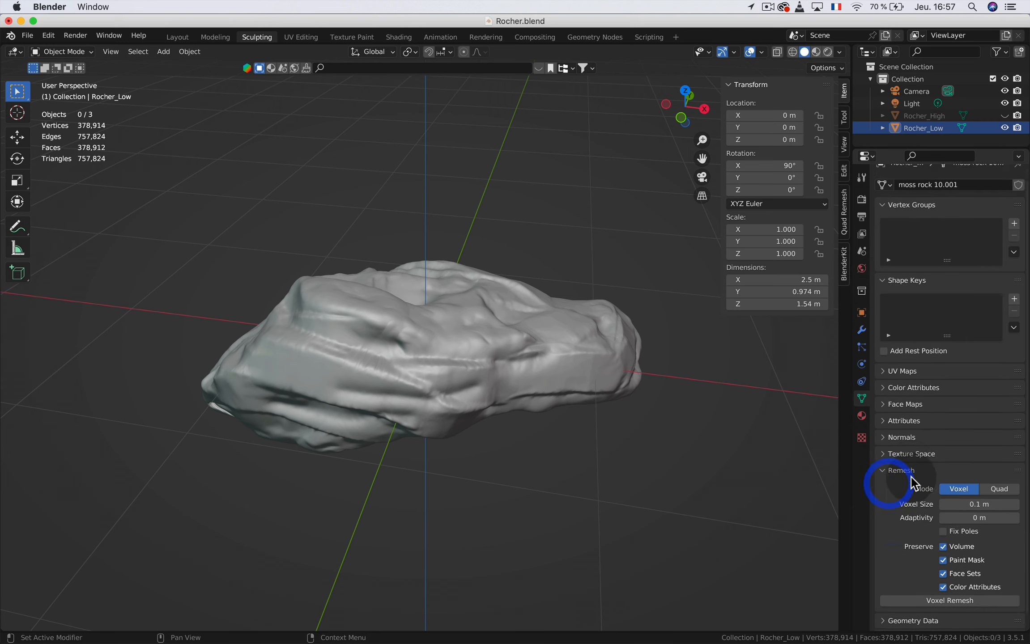
{"action": "scroll", "coordinate": [908, 483], "scroll_direction": "down", "scroll_amount": 2}
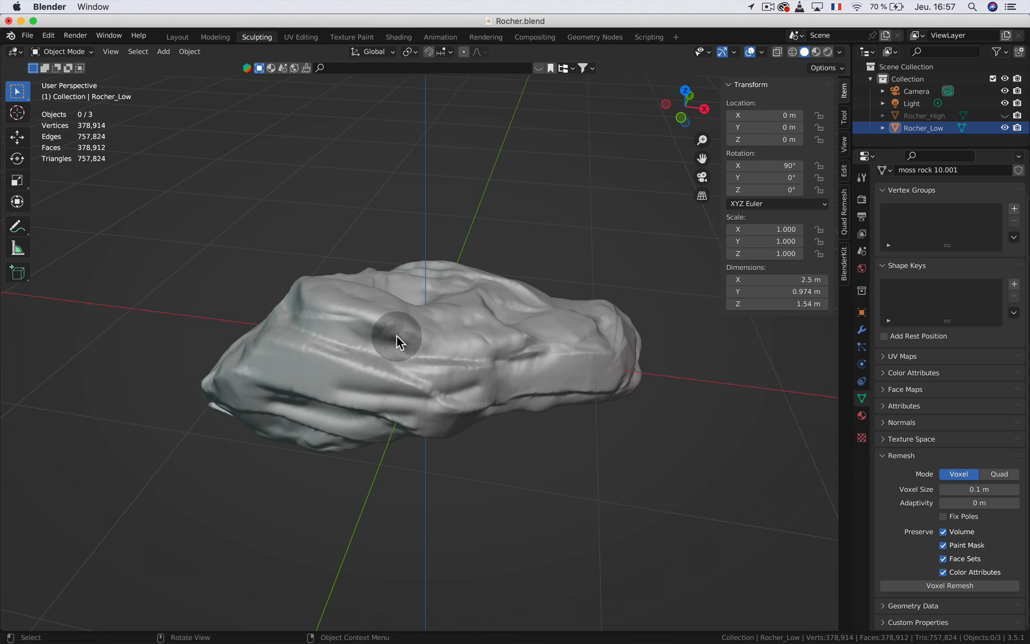
{"action": "left_click", "coordinate": [527, 356]}
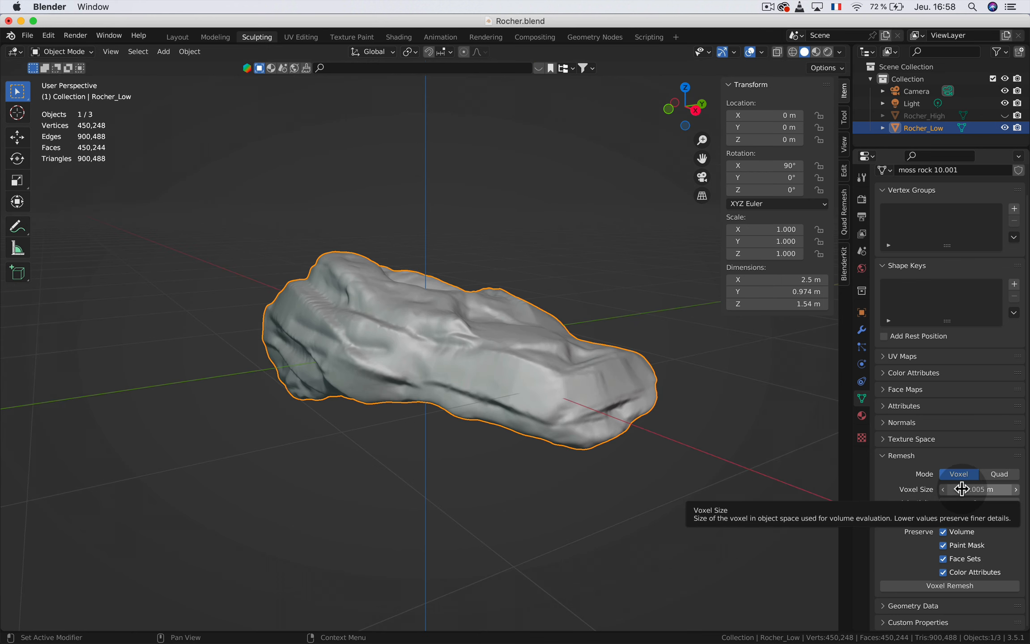
Set the voxel size to 0.1 m and remesh Rocher_Low again
{"action": "left_click", "coordinate": [962, 489]}
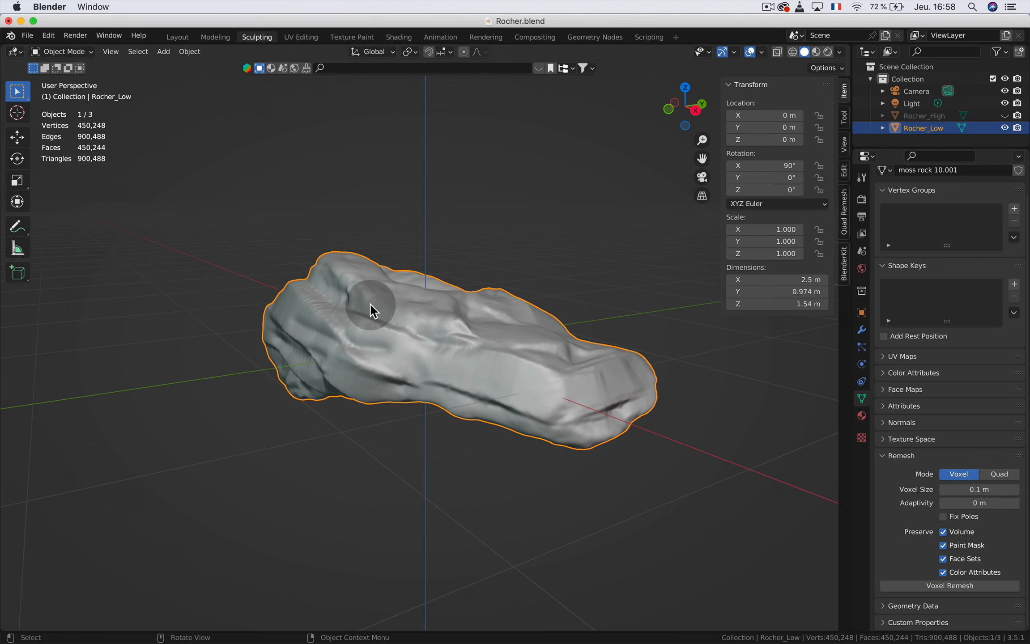
{"action": "left_click", "coordinate": [928, 586]}
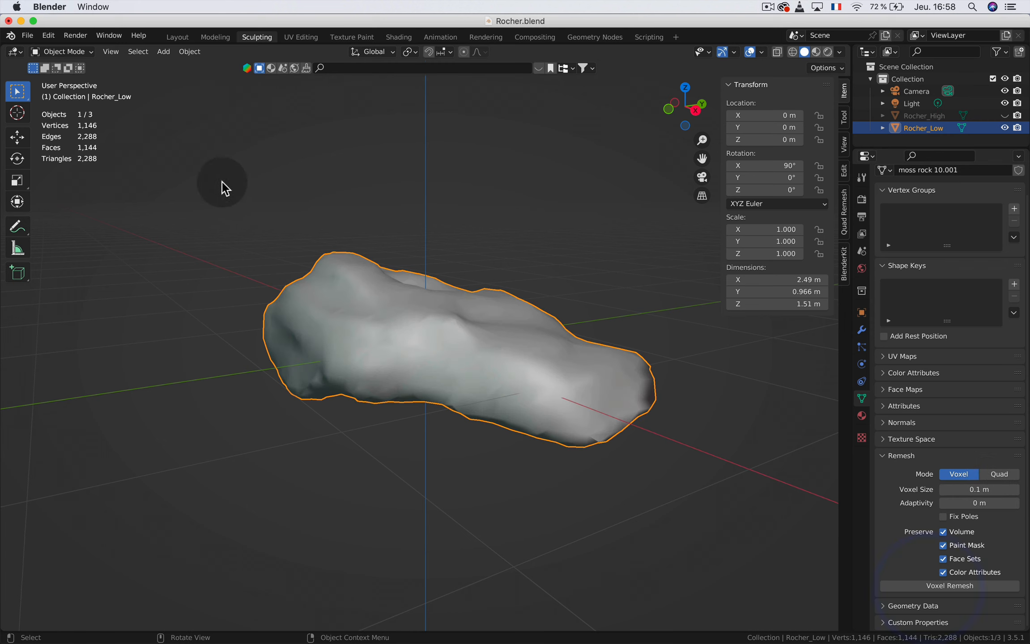
{"action": "middle_click_drag", "start_coordinate": [520, 316], "coordinate": [470, 289]}
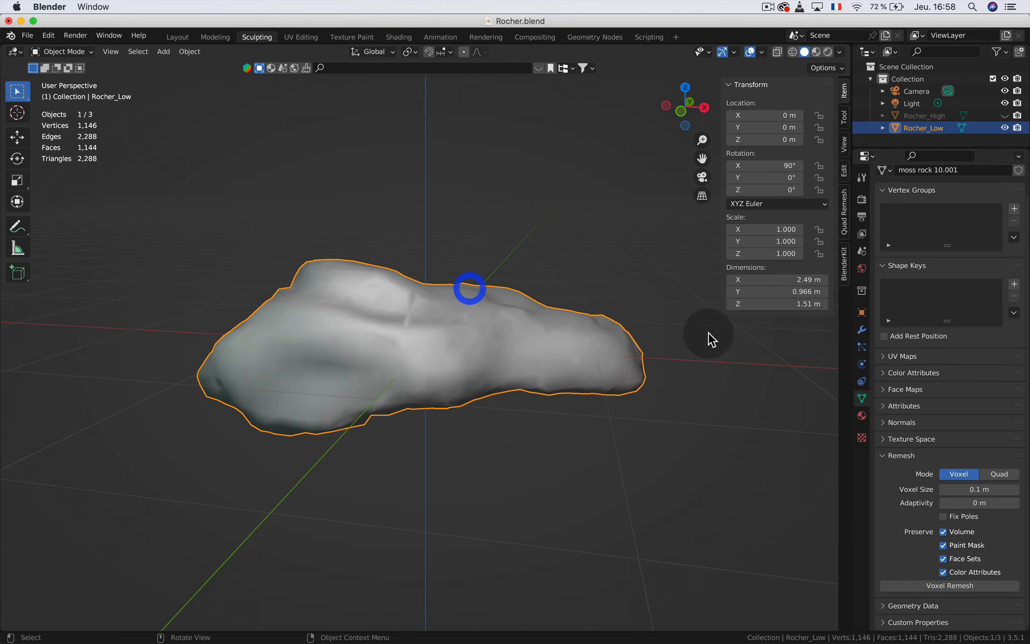
Compare the remeshed rock with Rocher_High by toggling their visibility, ending with only Rocher_Low shown
{"action": "left_click", "coordinate": [862, 330]}
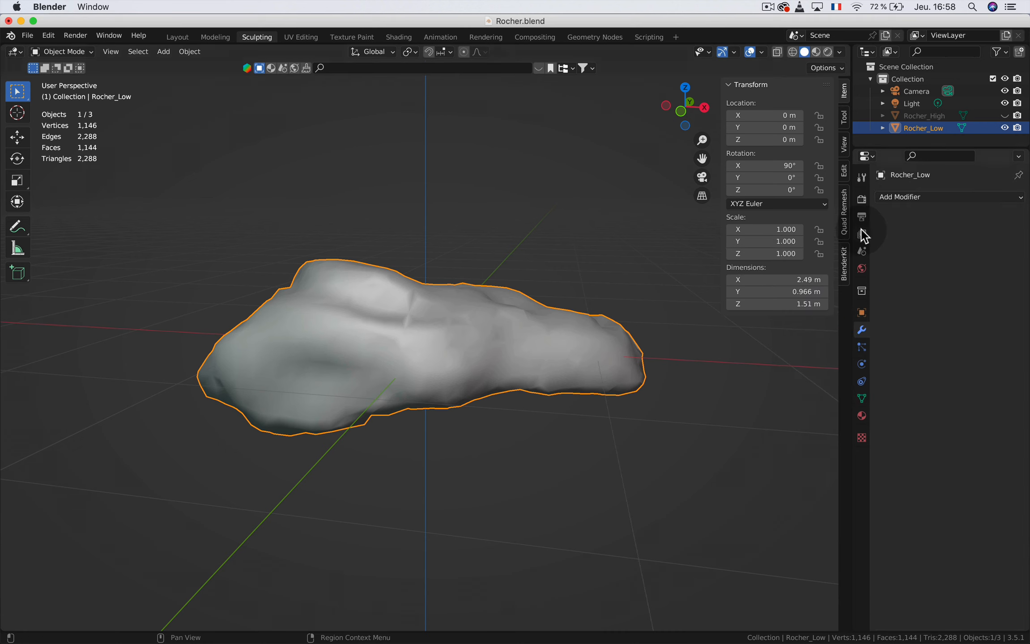
{"action": "middle_click_drag", "start_coordinate": [542, 319], "coordinate": [375, 333]}
{"action": "left_click", "coordinate": [1005, 116]}
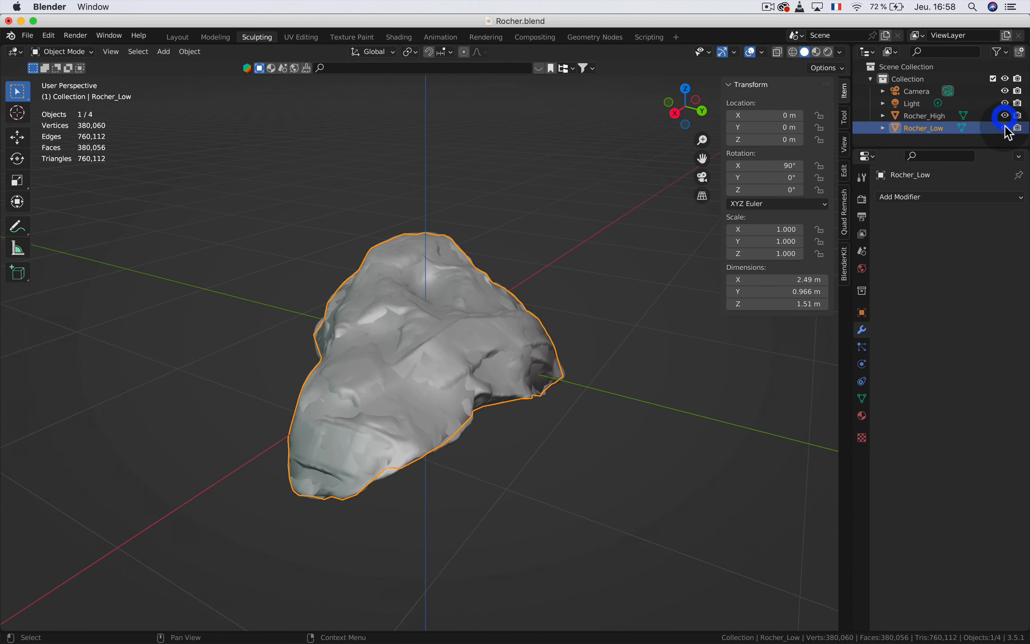
{"action": "left_click", "coordinate": [1005, 128]}
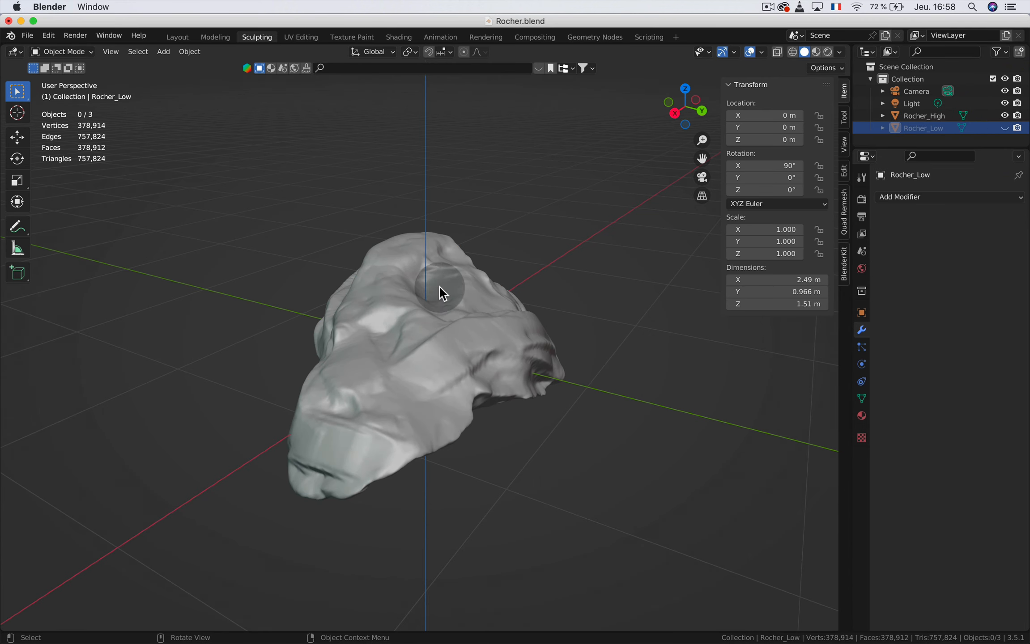
{"action": "left_click", "coordinate": [1005, 128]}
{"action": "left_click", "coordinate": [1004, 116]}
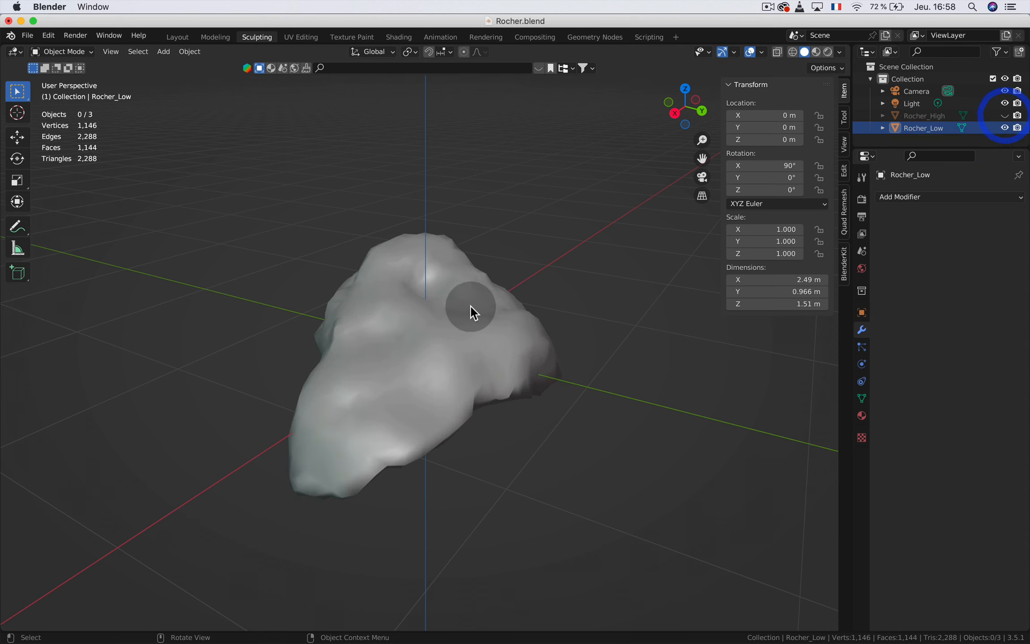
Add a Shrinkwrap modifier to Rocher_Low with Rocher_High as its target
{"action": "left_click", "coordinate": [888, 198]}
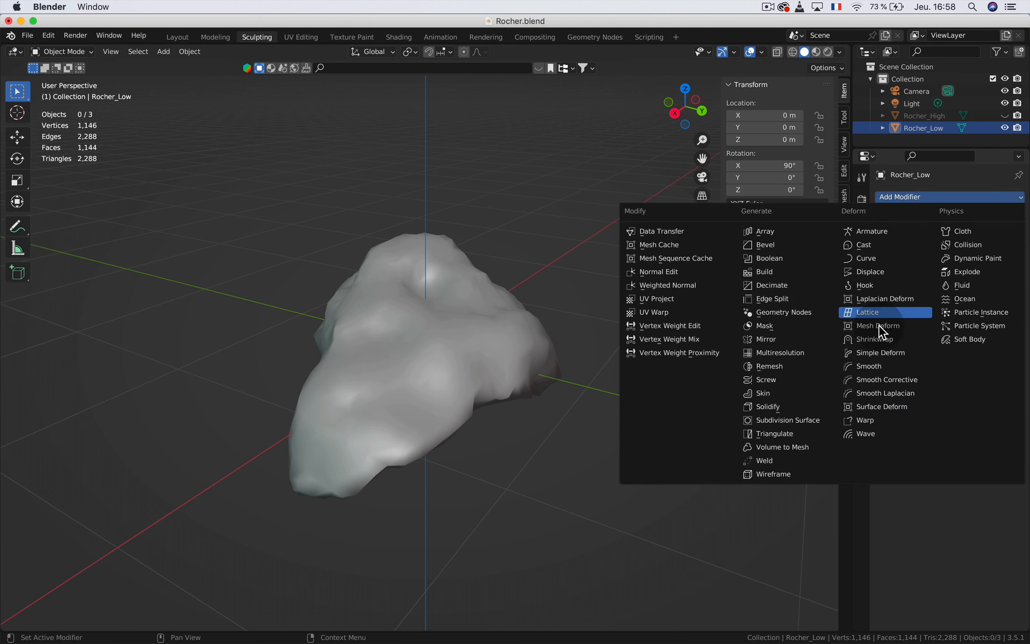
{"action": "left_click", "coordinate": [884, 339]}
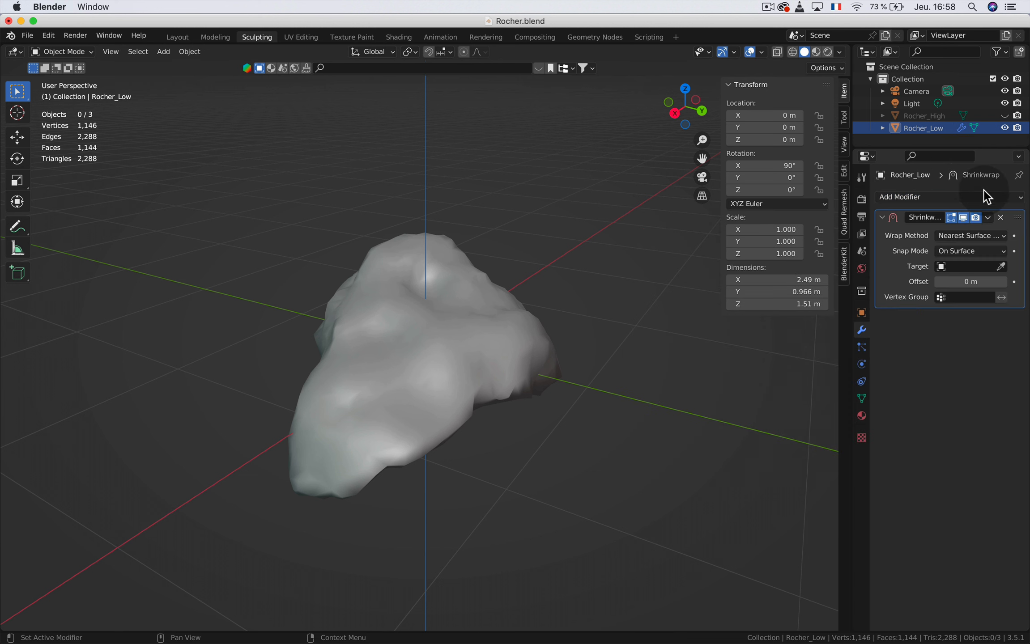
{"action": "left_click", "coordinate": [1001, 267]}
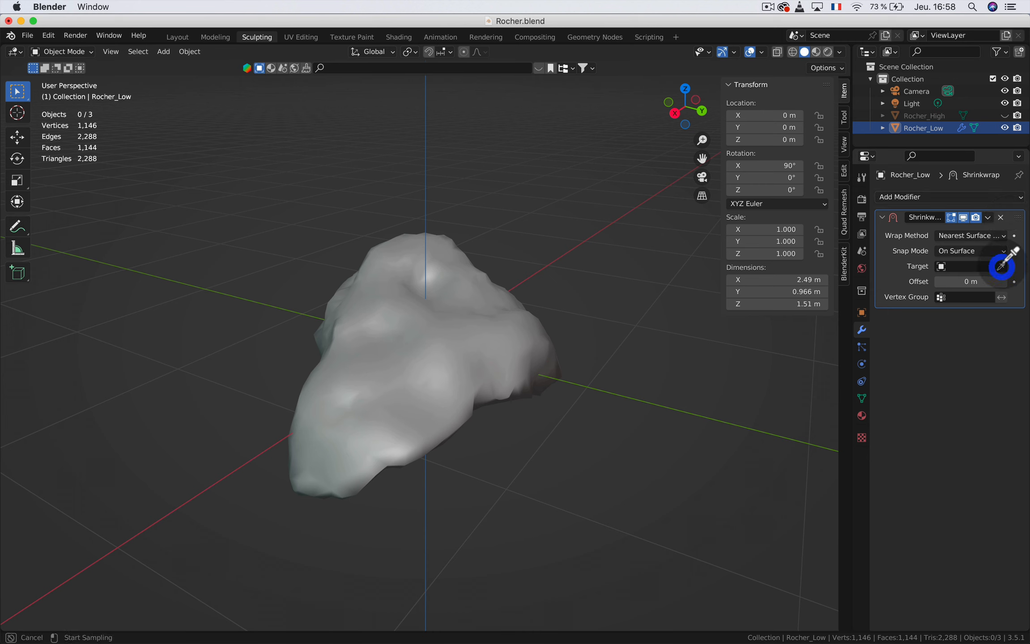
{"action": "left_click", "coordinate": [924, 116]}
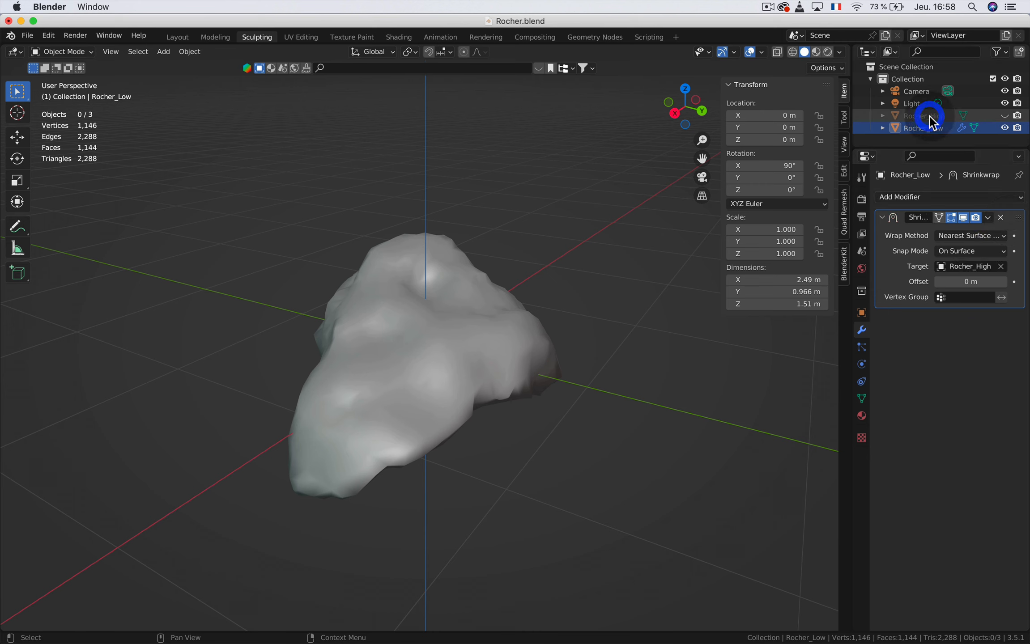
{"action": "left_click", "coordinate": [431, 308]}
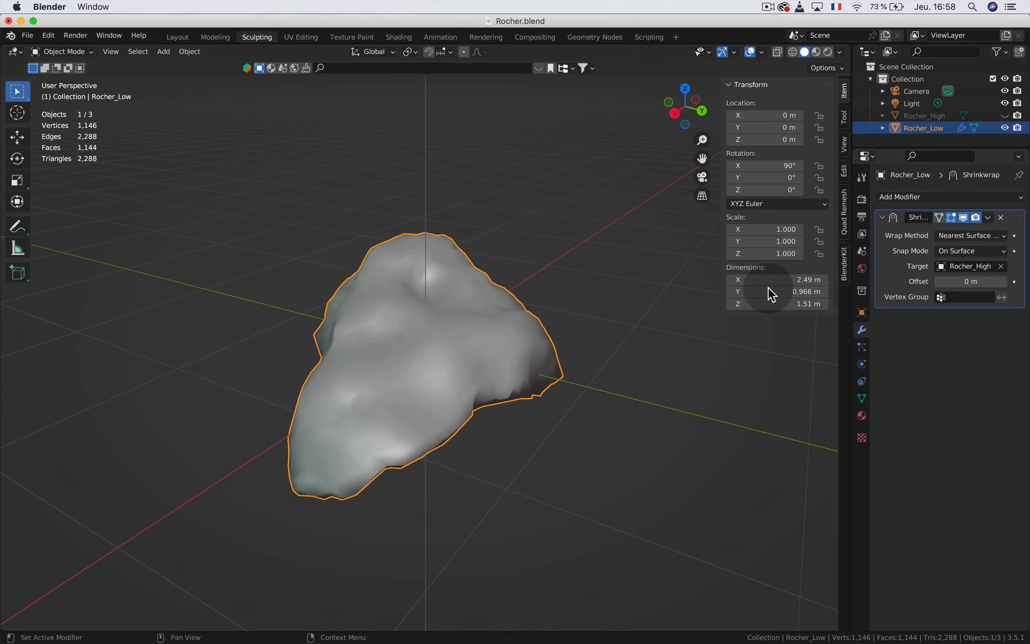
{"action": "middle_click_drag", "start_coordinate": [419, 351], "coordinate": [569, 348]}
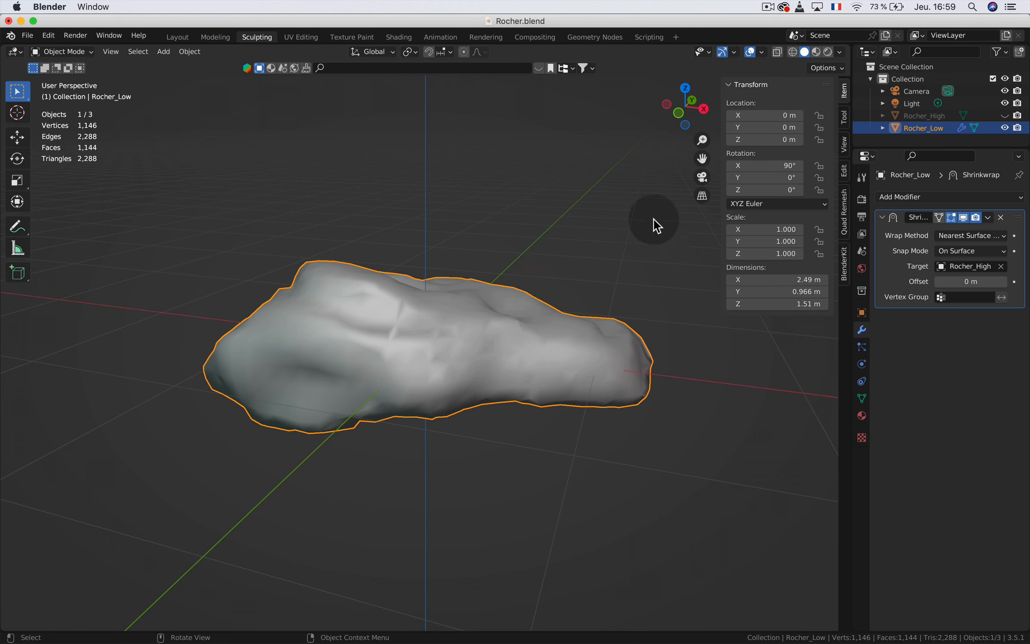
Inspect the topology of Rocher_Low in wireframe display and return to solid shading
{"action": "left_click", "coordinate": [792, 51]}
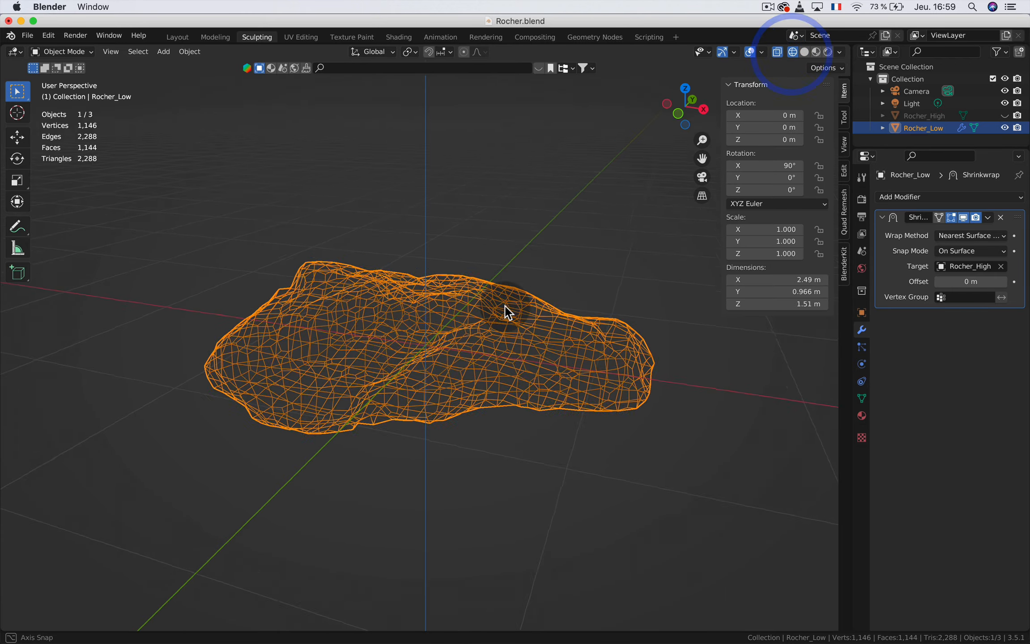
{"action": "middle_click_drag", "start_coordinate": [505, 306], "coordinate": [525, 290]}
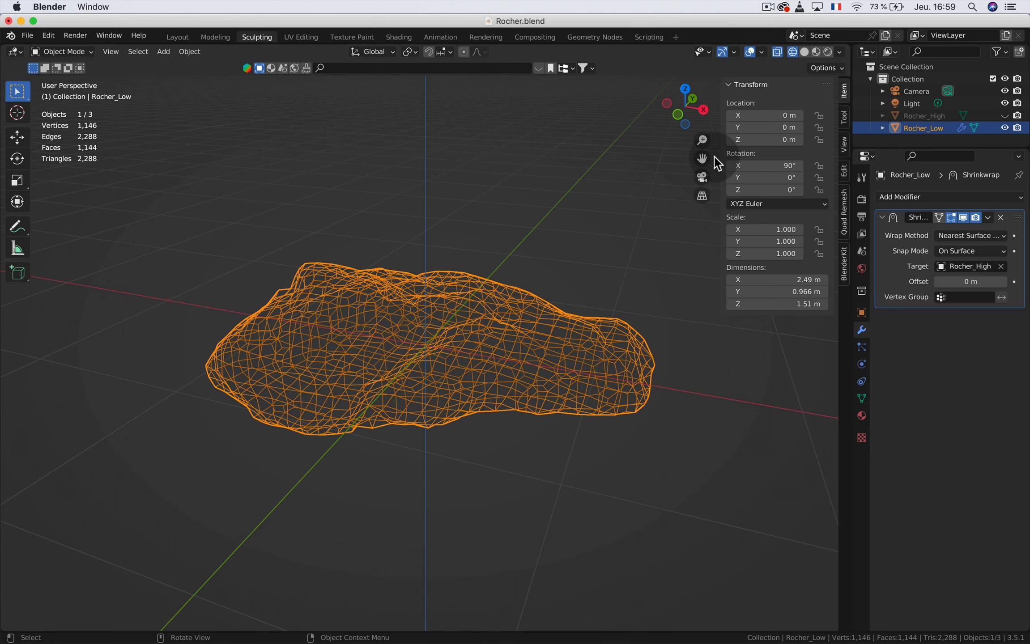
{"action": "left_click", "coordinate": [802, 53]}
{"action": "middle_click_drag", "start_coordinate": [689, 148], "coordinate": [617, 154]}
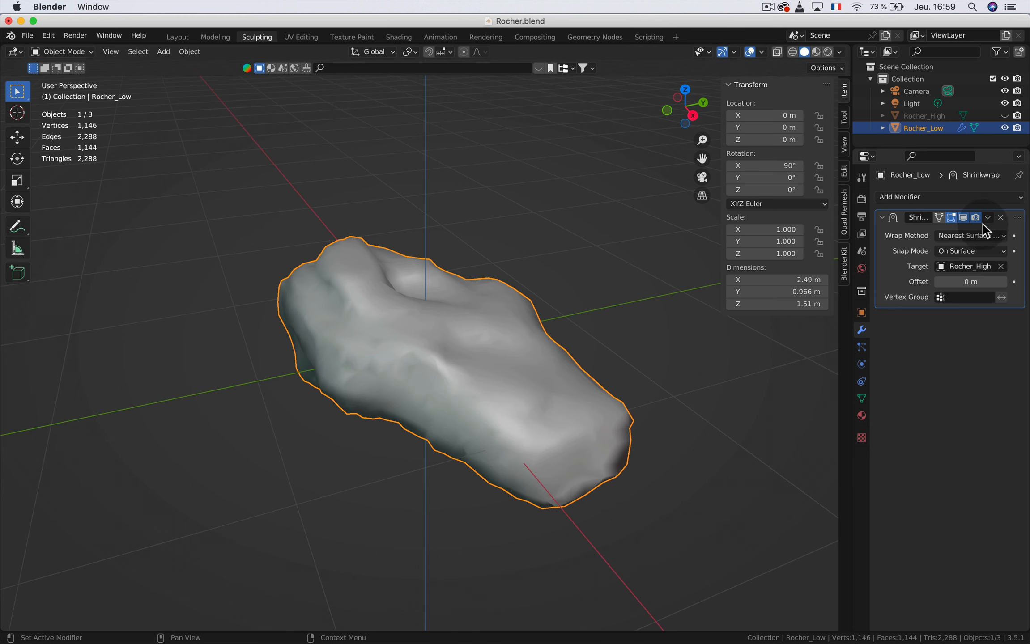
Apply the Shrinkwrap modifier to Rocher_Low
{"action": "left_click", "coordinate": [987, 219]}
{"action": "left_click", "coordinate": [960, 231]}
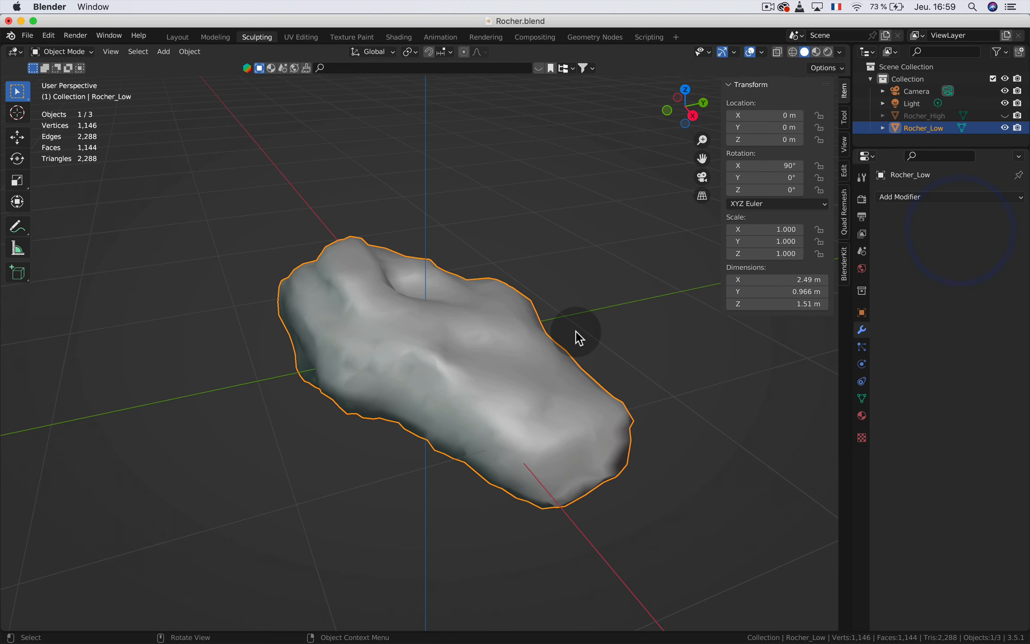
{"action": "left_click", "coordinate": [487, 332]}
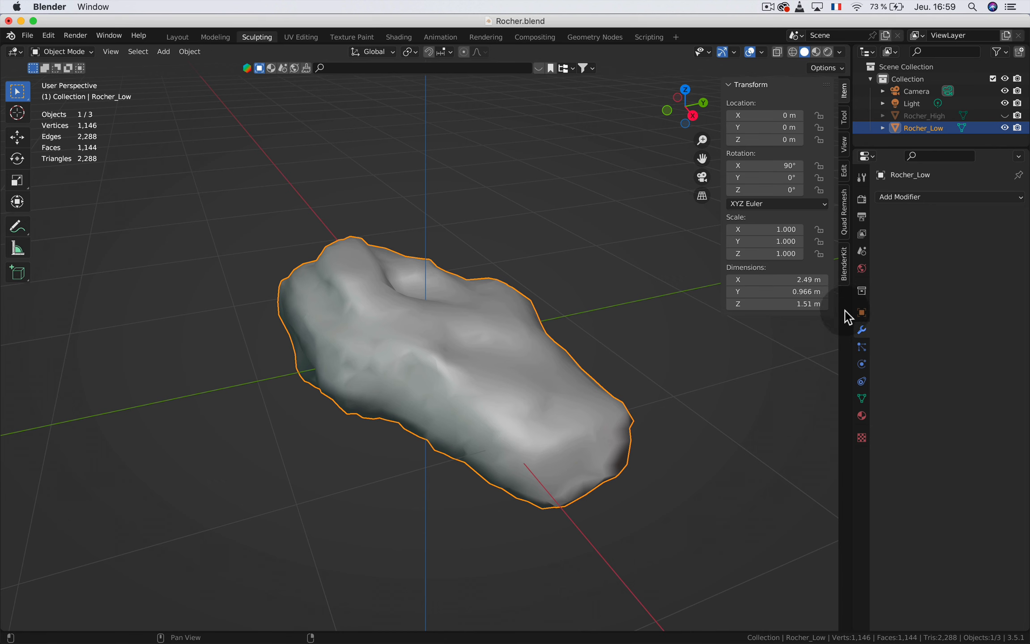
Check the Auto Smooth setting of Rocher_High and Rocher_Low, and apply Shade Smooth to Rocher_Low
{"action": "left_click", "coordinate": [862, 398]}
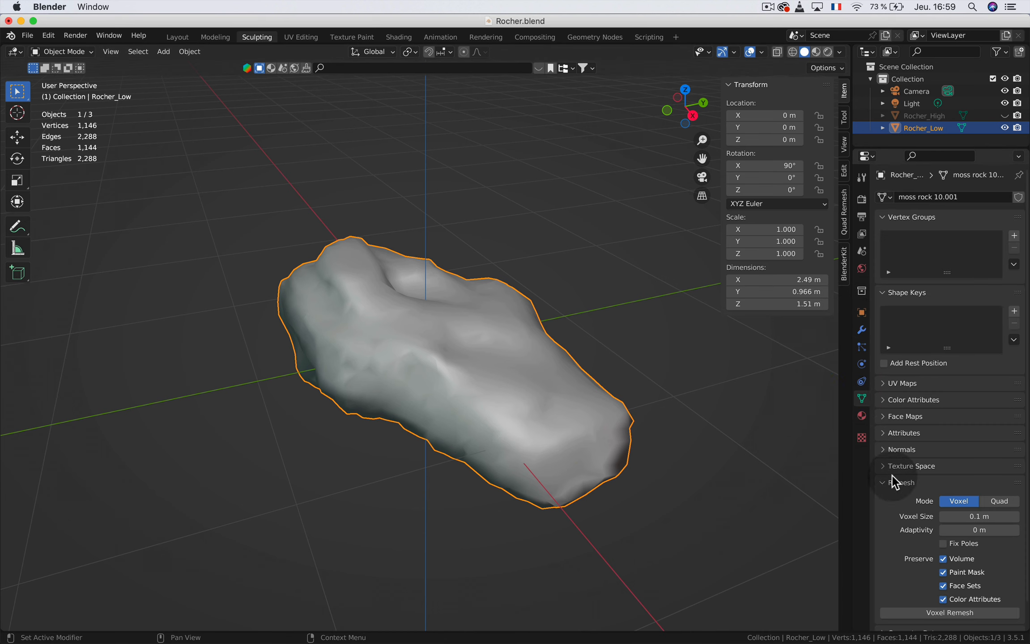
{"action": "left_click", "coordinate": [900, 450]}
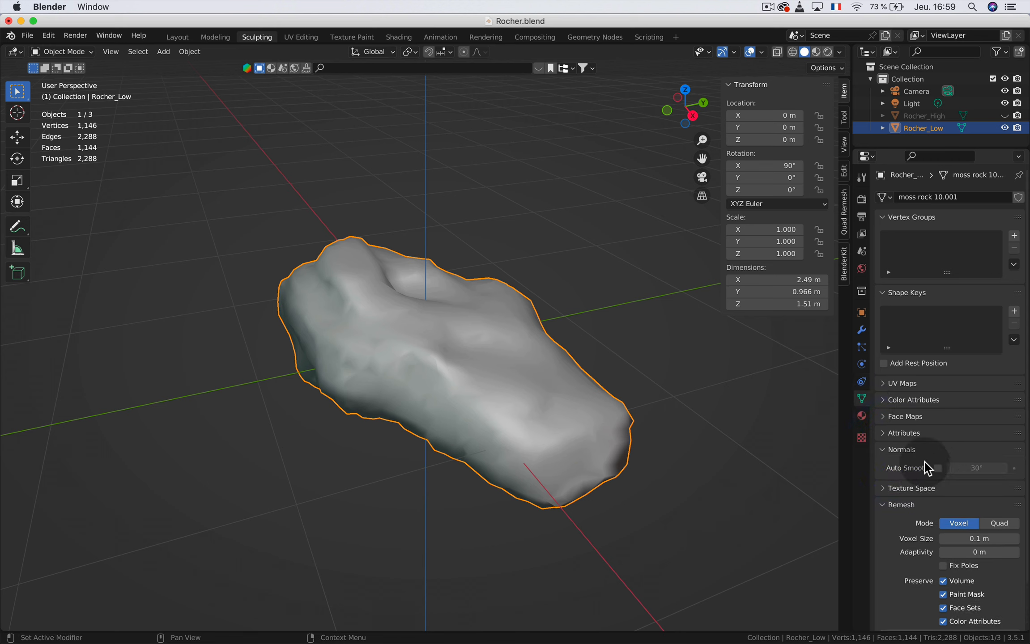
{"action": "left_click", "coordinate": [921, 116]}
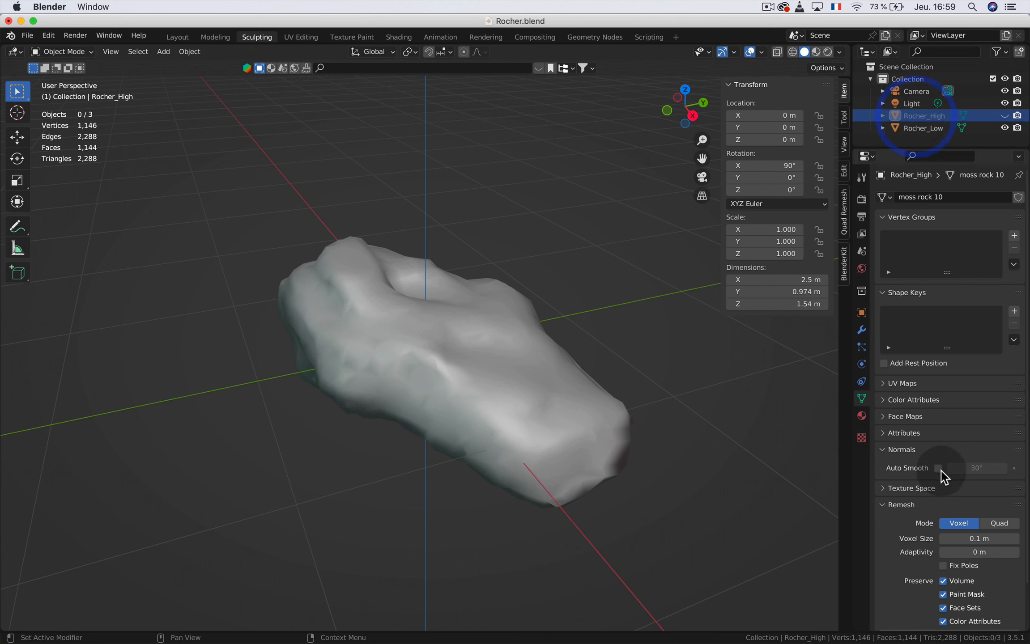
{"action": "left_click", "coordinate": [914, 130]}
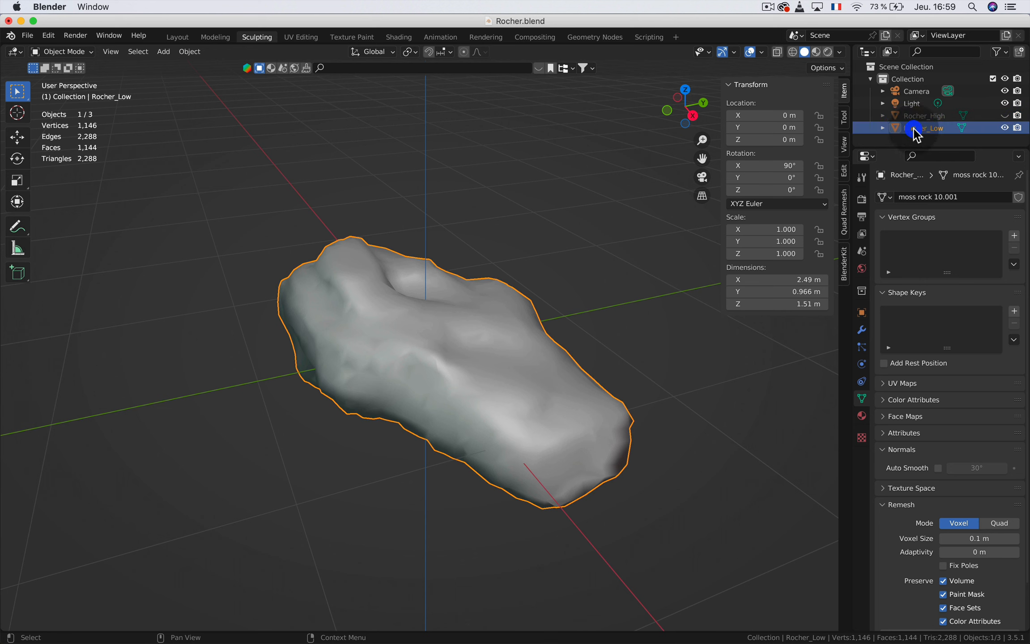
{"action": "right_click", "coordinate": [445, 332]}
{"action": "left_click", "coordinate": [444, 328]}
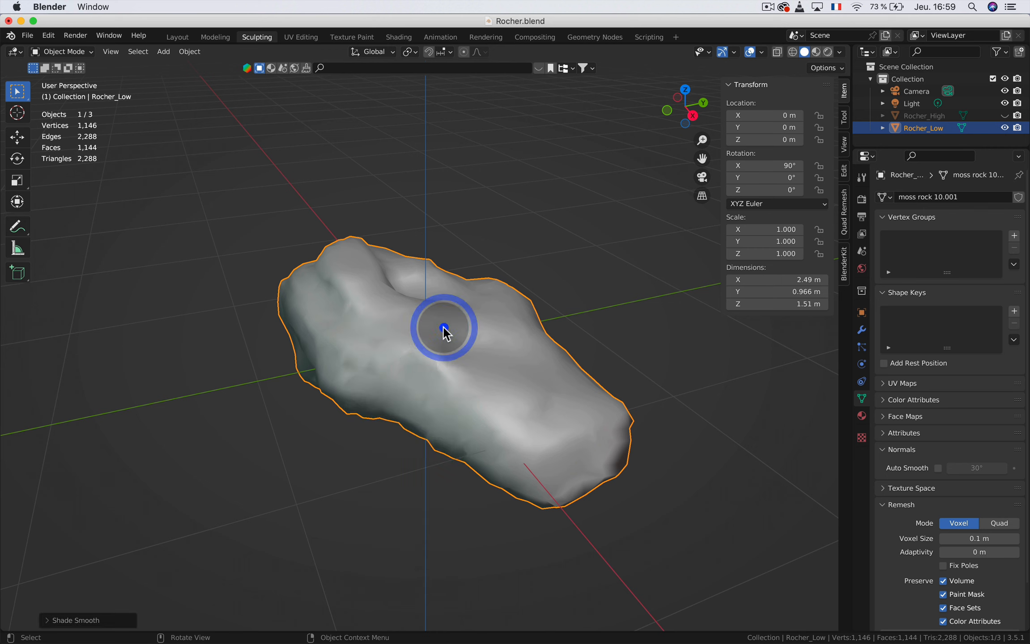
Show Rocher_High, hide Rocher_Low, and apply Shade Smooth to the high-resolution rock
{"action": "left_click", "coordinate": [913, 116]}
{"action": "left_click", "coordinate": [1004, 116]}
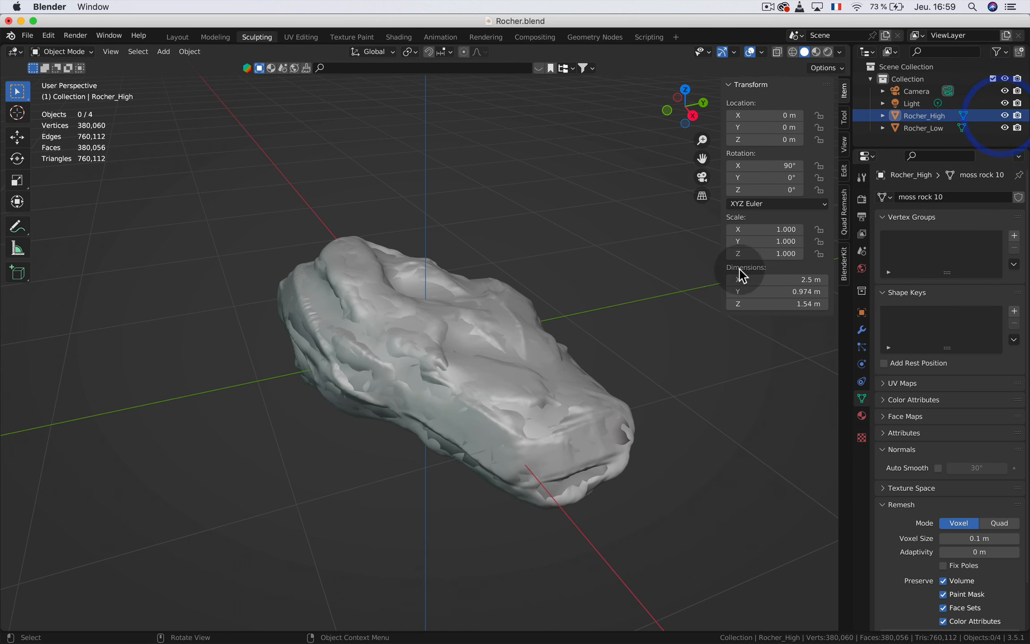
{"action": "left_click", "coordinate": [1005, 128]}
{"action": "left_click", "coordinate": [476, 295]}
{"action": "right_click", "coordinate": [476, 296]}
{"action": "left_click", "coordinate": [476, 296]}
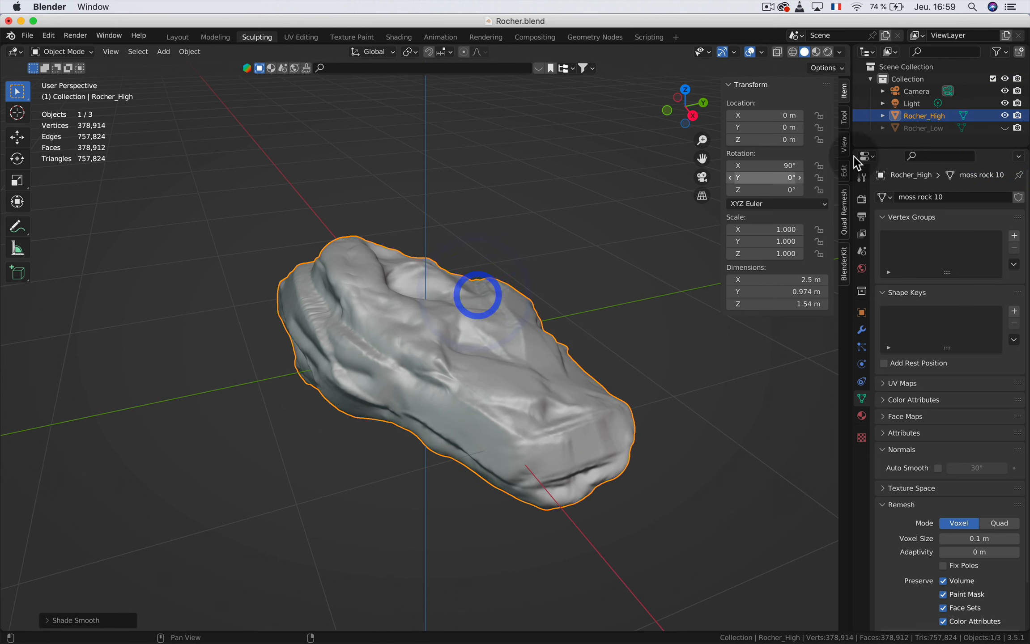
Show Rocher_Low again, hide Rocher_High, and select the low-poly rock
{"action": "left_click", "coordinate": [1005, 128]}
{"action": "left_click", "coordinate": [1005, 115]}
{"action": "left_click", "coordinate": [372, 325]}
{"action": "middle_click_drag", "start_coordinate": [276, 301], "coordinate": [561, 299]}
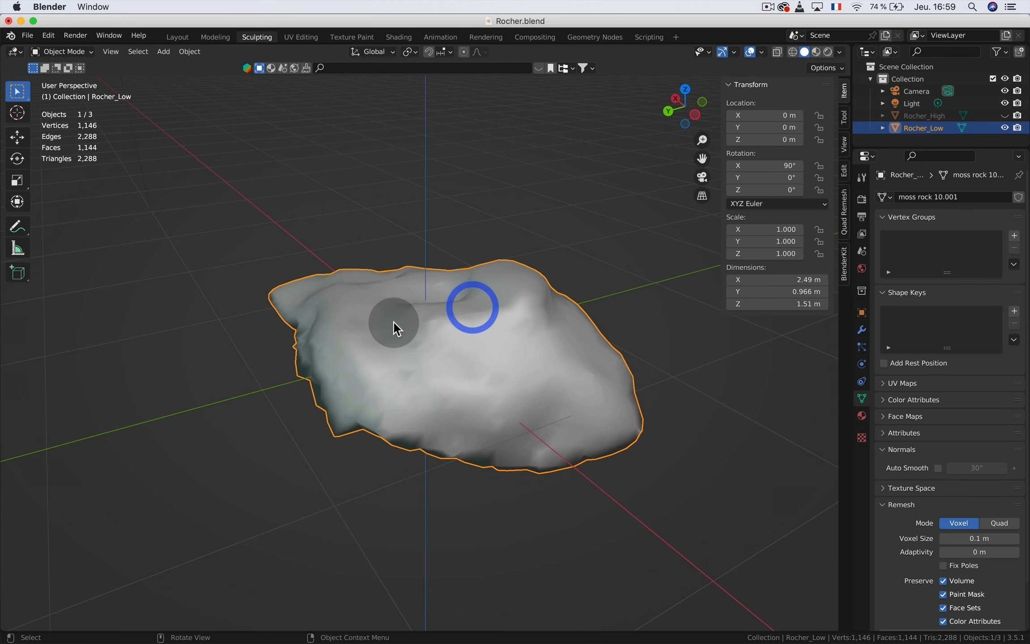
{"action": "middle_click_drag", "start_coordinate": [393, 321], "coordinate": [636, 324]}
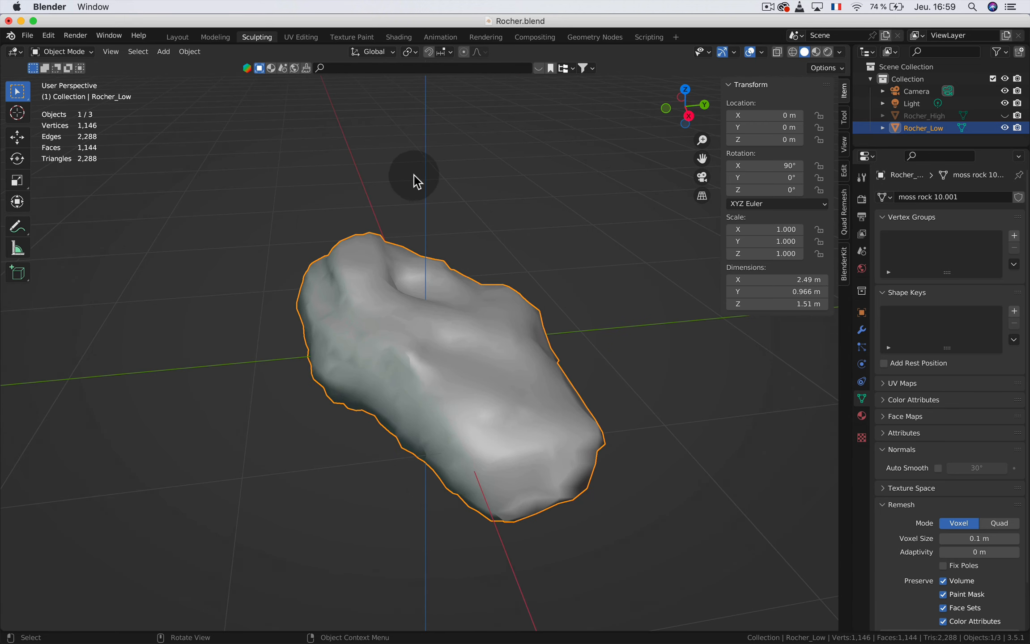
{"action": "left_click", "coordinate": [379, 288]}
{"action": "left_click", "coordinate": [380, 373]}
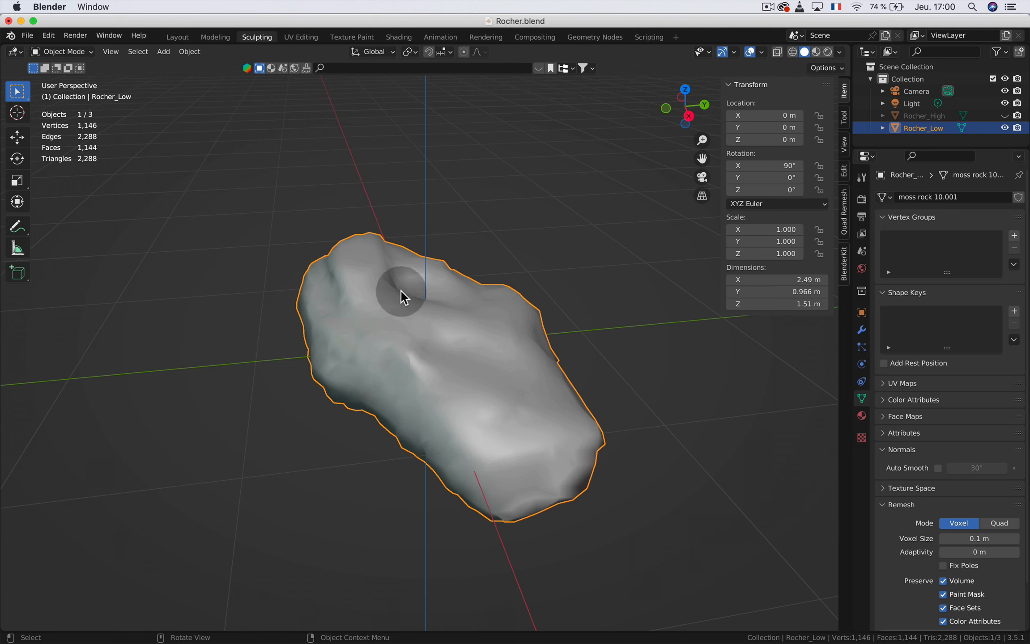
{"action": "left_click", "coordinate": [304, 257]}
{"action": "left_click", "coordinate": [437, 417]}
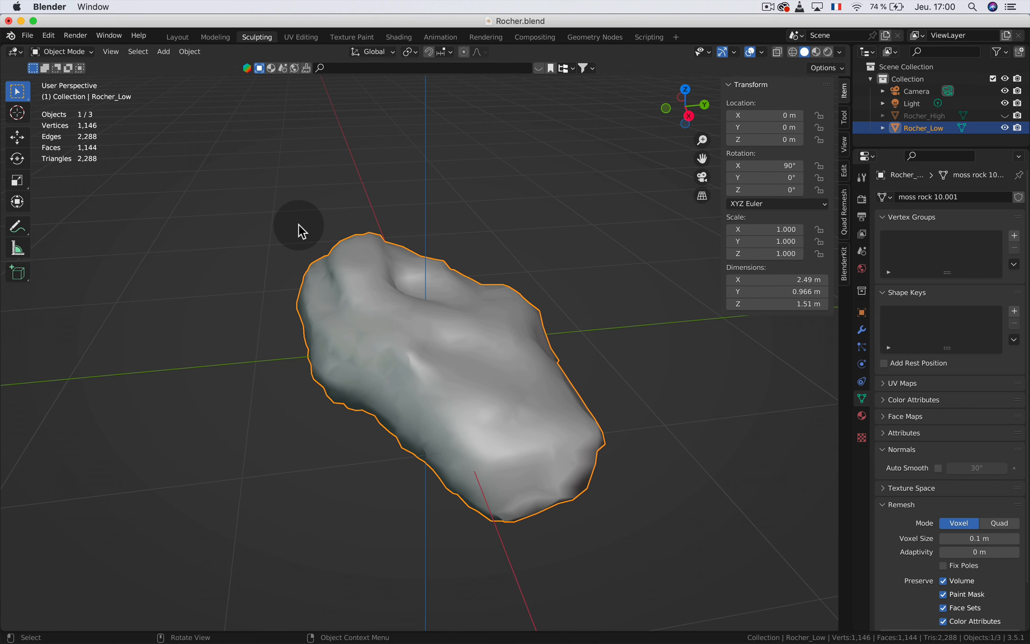
Unwrap the entire Rocher_Low mesh with Smart UV Project, using a 66° angle limit and an island margin of 0.160
{"action": "left_click", "coordinate": [301, 37]}
{"action": "scroll", "coordinate": [664, 322], "scroll_direction": "up", "scroll_amount": 5}
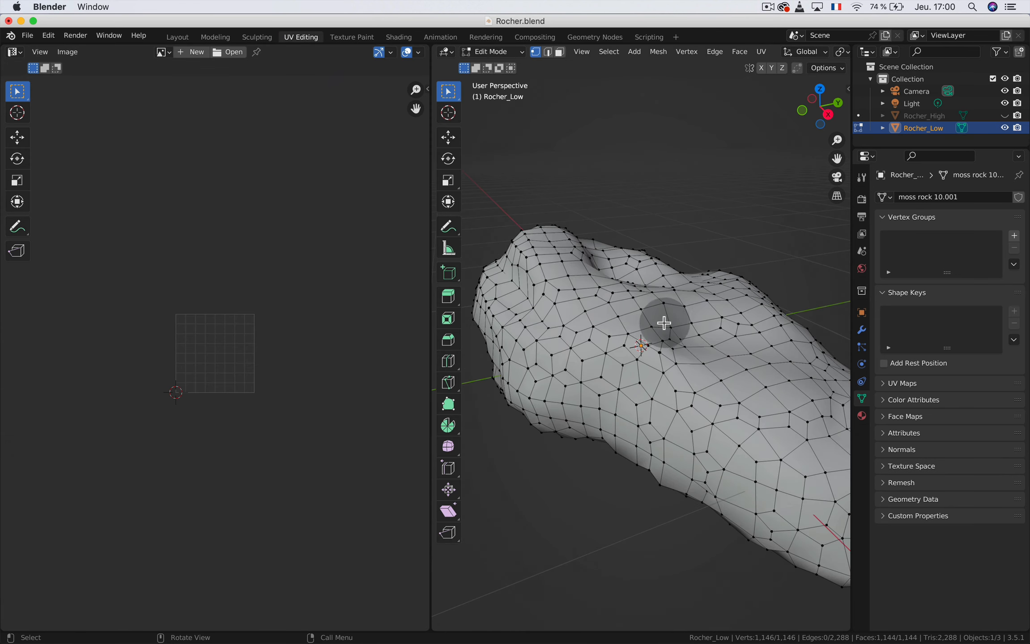
{"action": "scroll", "coordinate": [664, 323], "scroll_direction": "down", "scroll_amount": 2}
{"action": "key", "text": "a"}
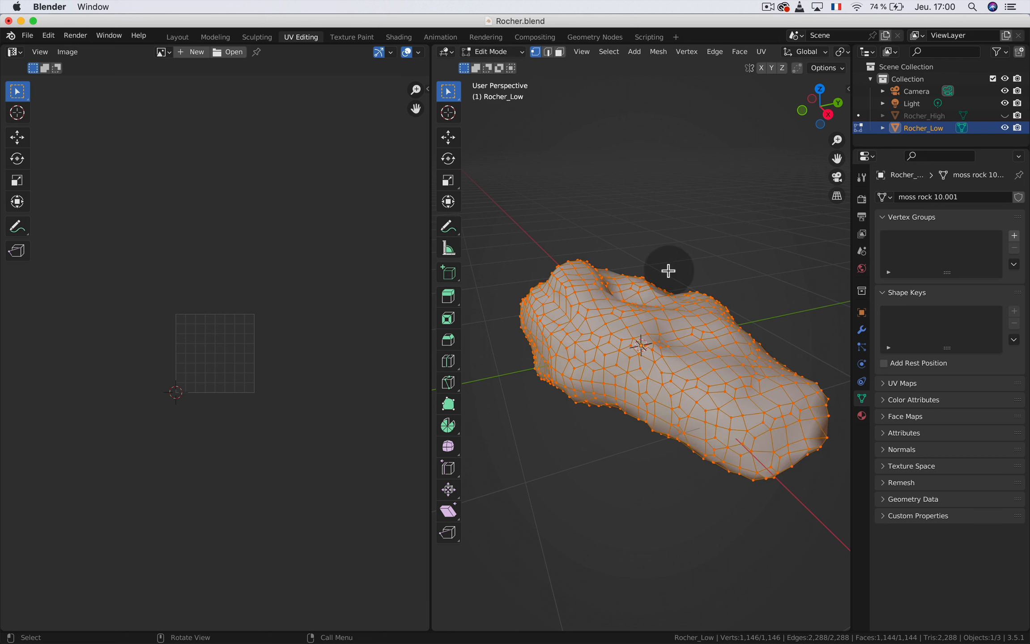
{"action": "left_click", "coordinate": [760, 52]}
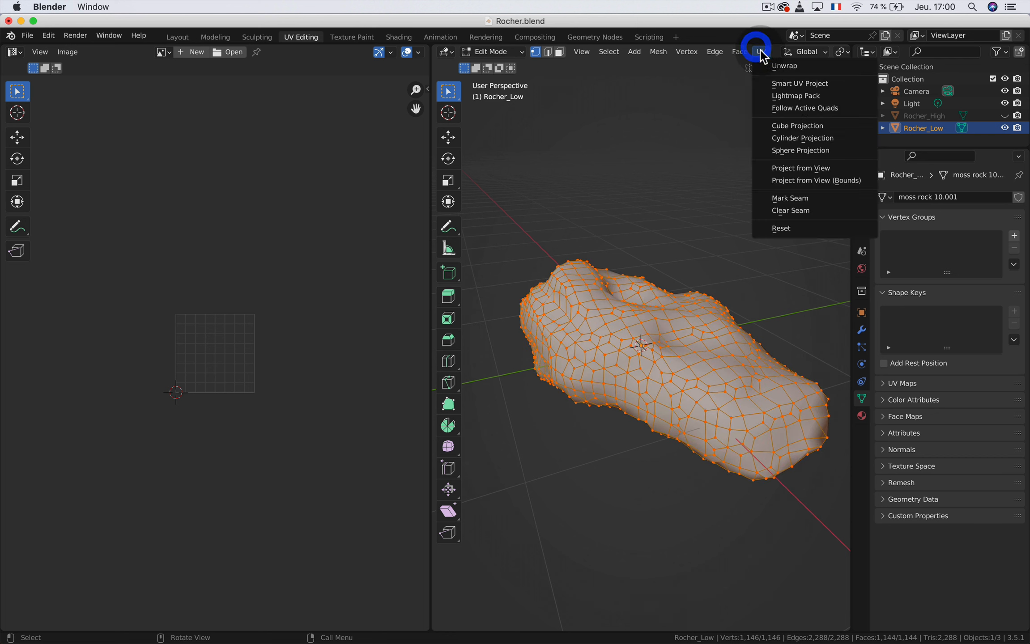
{"action": "left_click", "coordinate": [786, 85]}
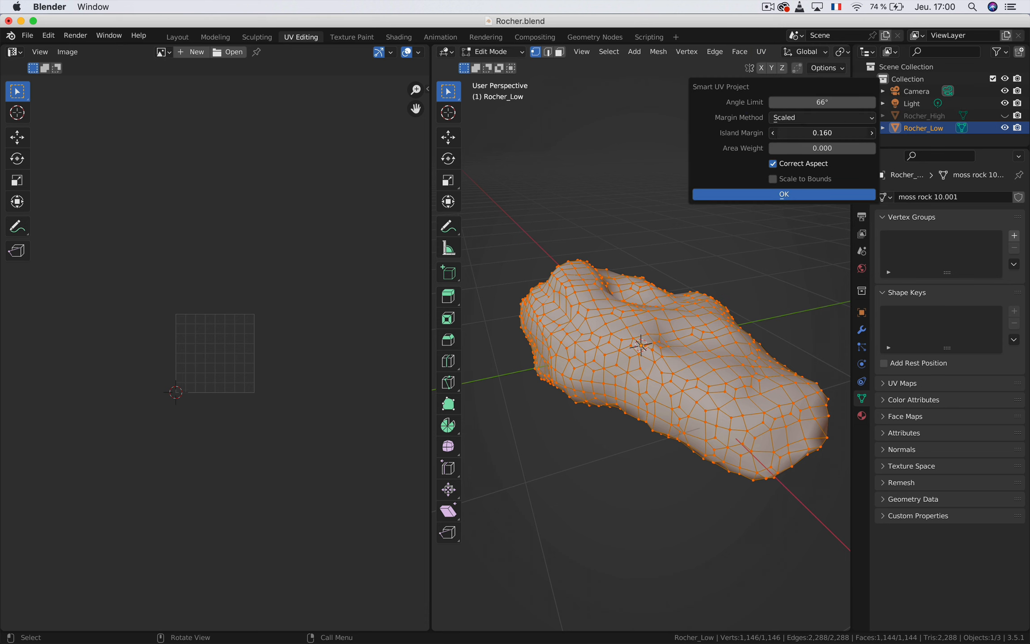
{"action": "left_click", "coordinate": [792, 195]}
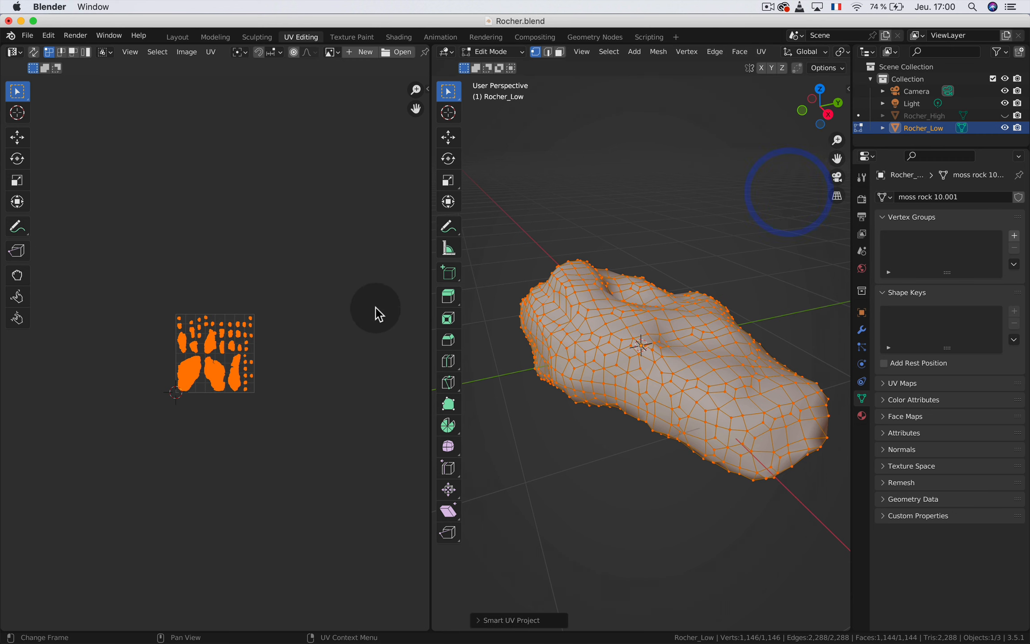
{"action": "scroll", "coordinate": [228, 351], "scroll_direction": "up", "scroll_amount": 7}
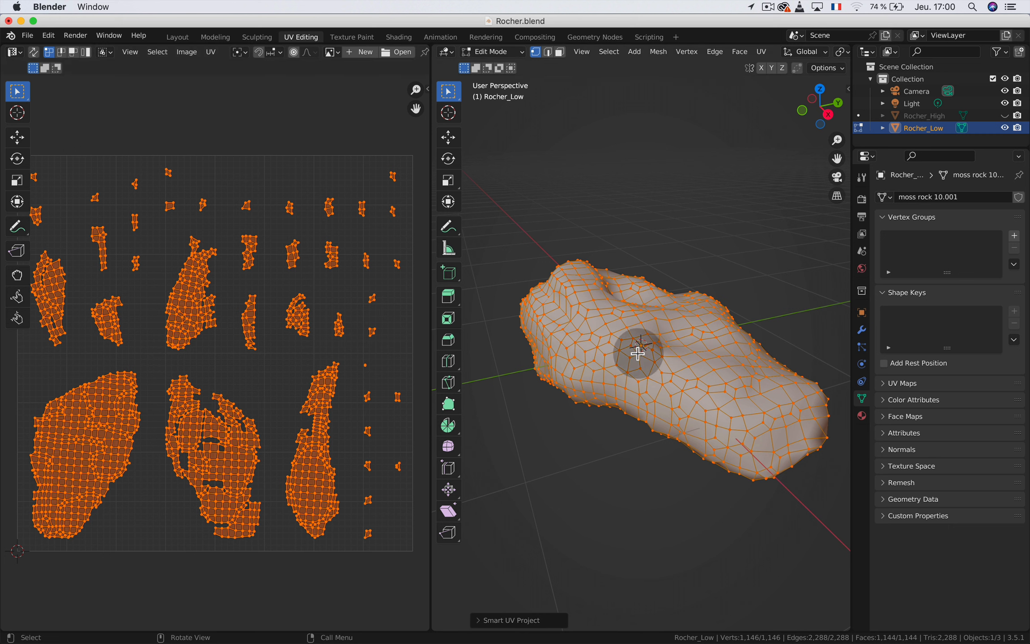
{"action": "scroll", "coordinate": [637, 352], "scroll_direction": "up", "scroll_amount": 1}
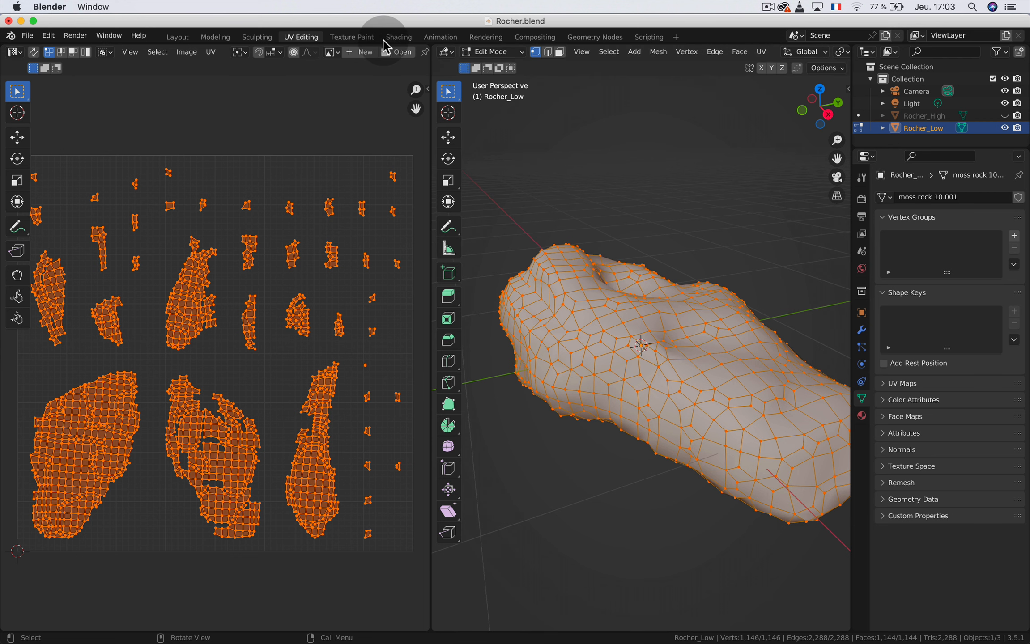
Remove the moss_rock_10 material from Rocher_Low and give the rock a new material of its own
{"action": "left_click", "coordinate": [396, 37]}
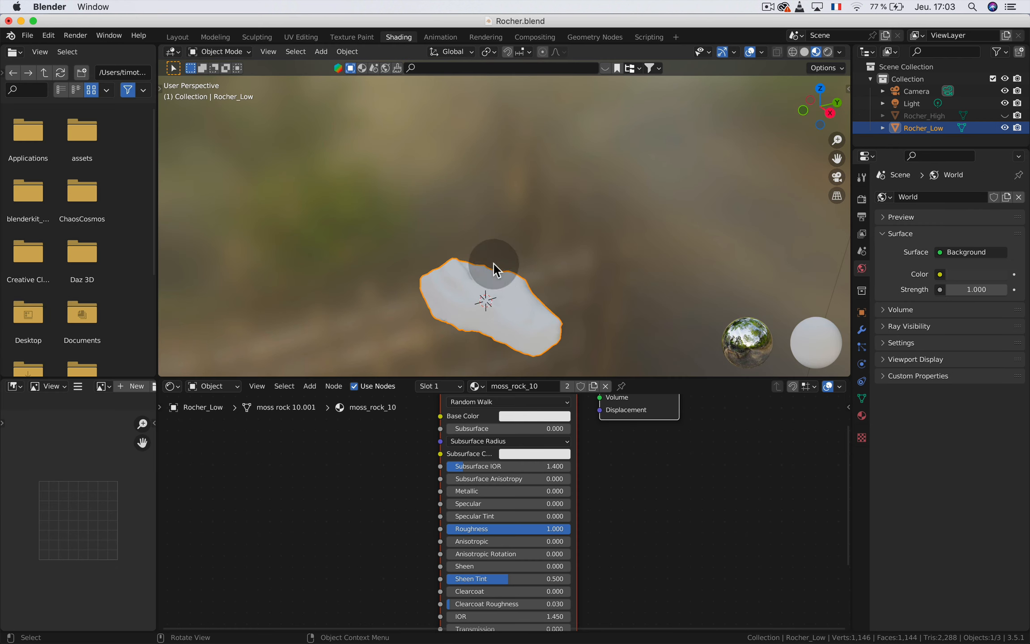
{"action": "scroll", "coordinate": [494, 263], "scroll_direction": "down", "scroll_amount": 3}
{"action": "scroll", "coordinate": [485, 431], "scroll_direction": "up", "scroll_amount": 4}
{"action": "scroll", "coordinate": [495, 438], "scroll_direction": "down", "scroll_amount": 6}
{"action": "middle_click_drag", "start_coordinate": [607, 484], "coordinate": [603, 523]}
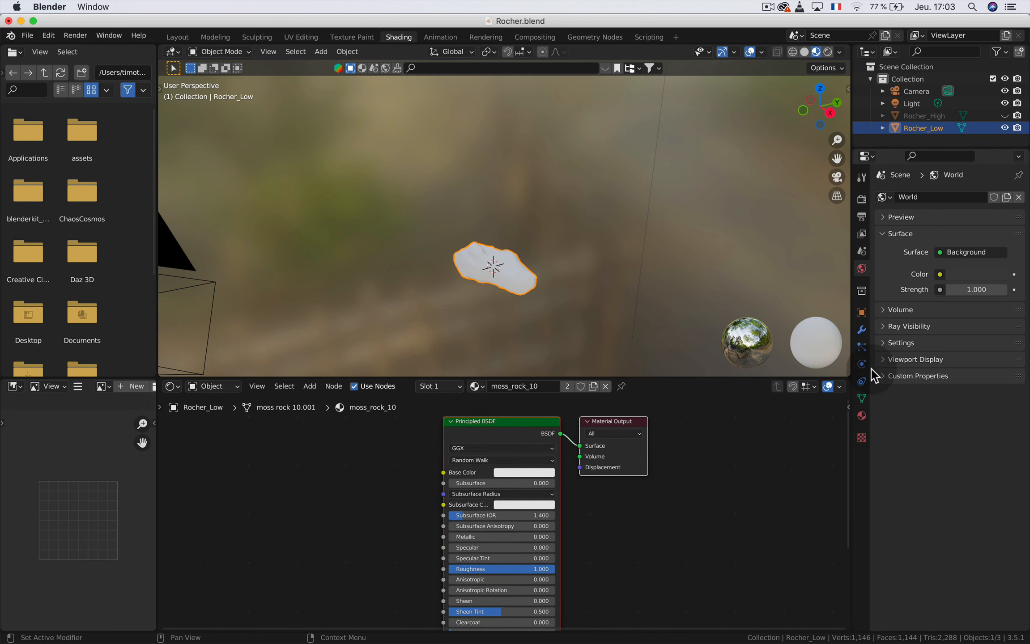
{"action": "left_click", "coordinate": [861, 415]}
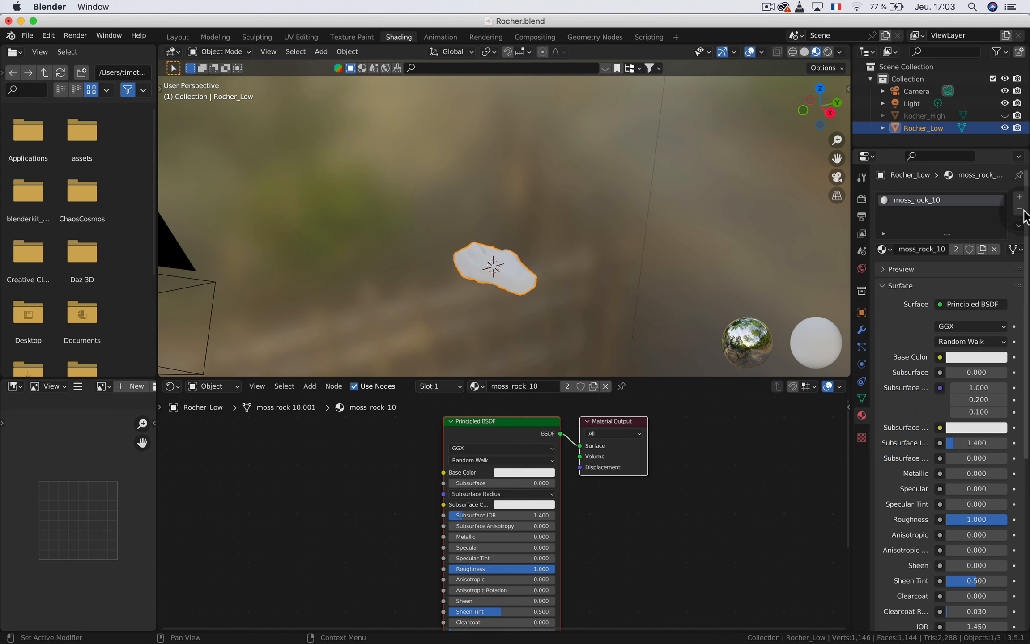
{"action": "left_click", "coordinate": [1019, 211]}
{"action": "left_click", "coordinate": [975, 249]}
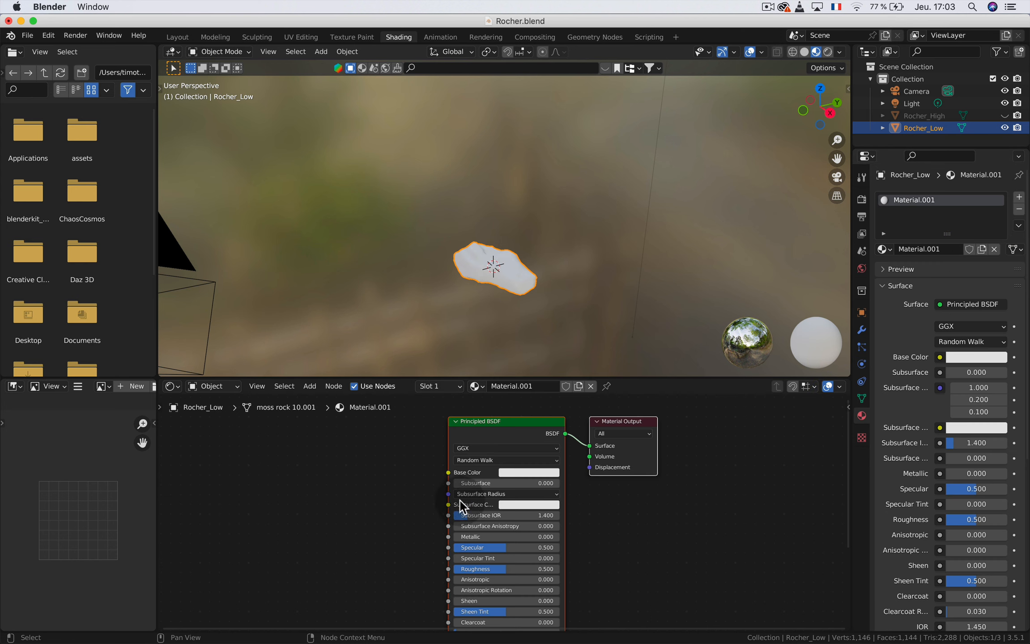
Set the new material's base color to a dark reddish brown, about hue 0.022, saturation 0.700 and value 0.157
{"action": "scroll", "coordinate": [514, 288], "scroll_direction": "up", "scroll_amount": 5}
{"action": "left_click", "coordinate": [517, 473]}
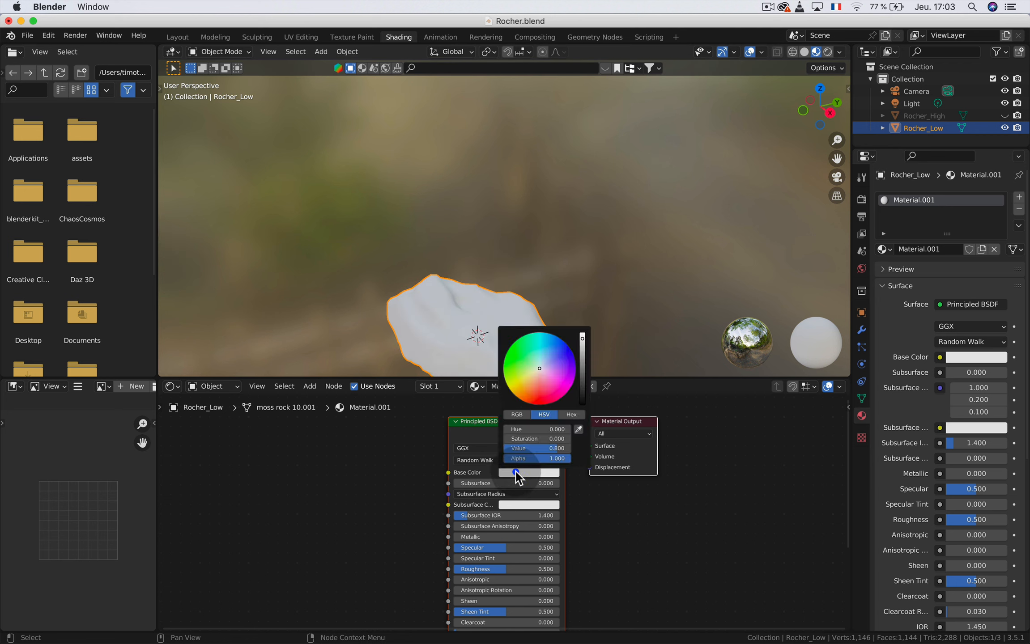
{"action": "left_click_drag", "start_coordinate": [537, 363], "coordinate": [537, 384]}
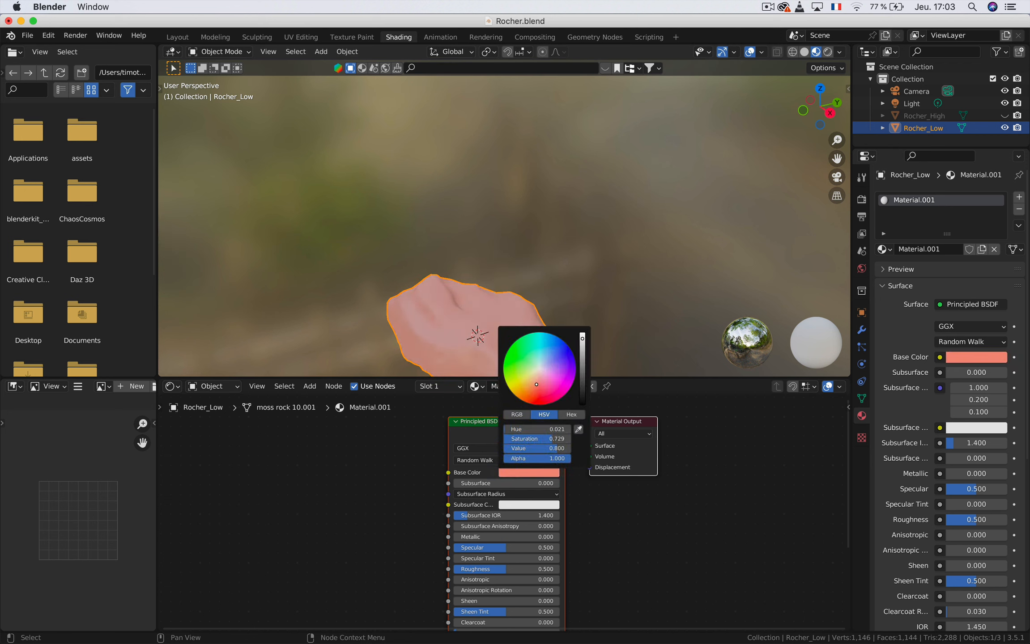
{"action": "left_click_drag", "start_coordinate": [582, 339], "coordinate": [582, 369]}
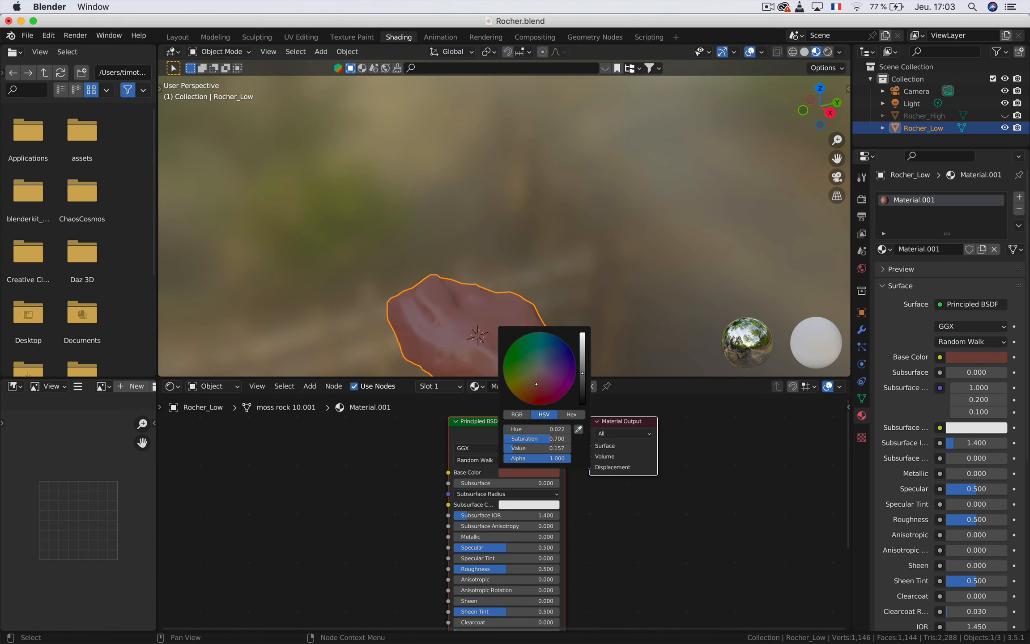
{"action": "left_click", "coordinate": [551, 286]}
{"action": "middle_click_drag", "start_coordinate": [473, 319], "coordinate": [444, 352]}
{"action": "scroll", "coordinate": [516, 294], "scroll_direction": "down", "scroll_amount": 2}
{"action": "scroll", "coordinate": [446, 344], "scroll_direction": "up", "scroll_amount": 2}
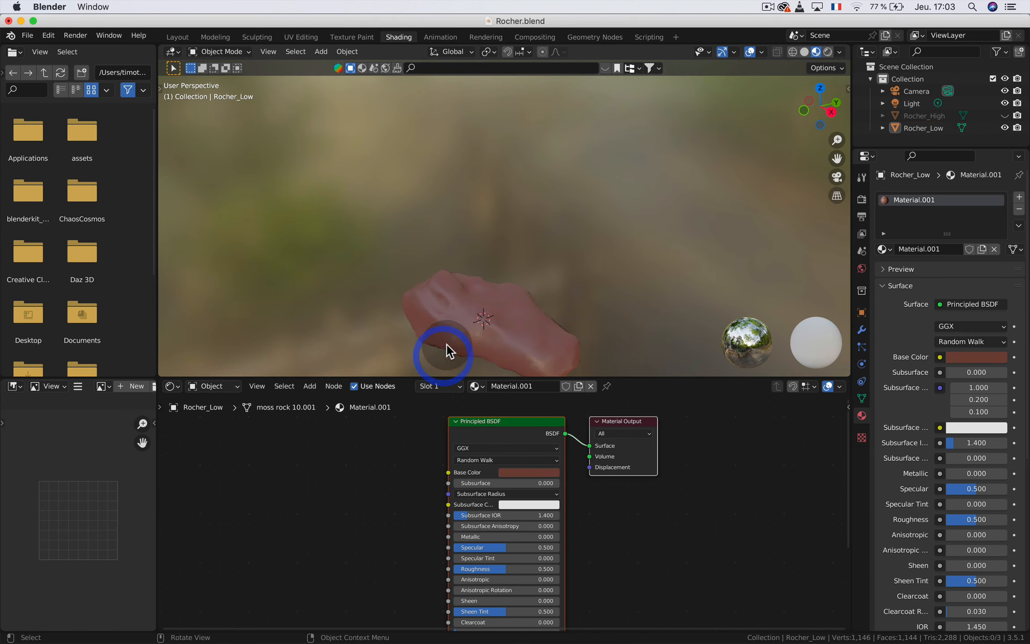
{"action": "left_click_drag", "start_coordinate": [837, 159], "coordinate": [879, 82]}
{"action": "scroll", "coordinate": [581, 263], "scroll_direction": "up", "scroll_amount": 2}
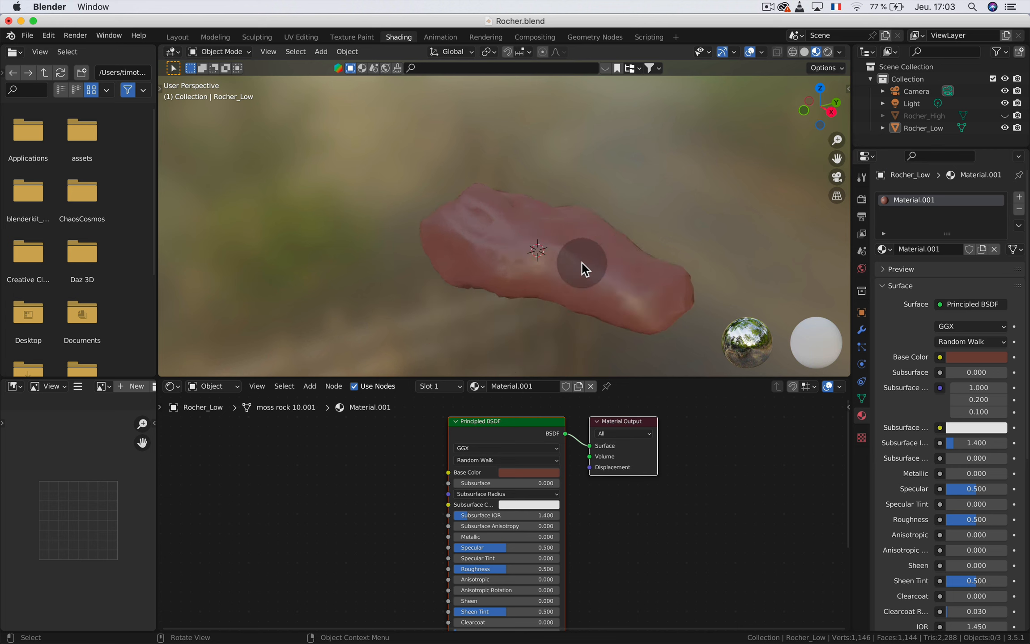
Add an Image Texture node to Rocher_Low's material, placed well to the left of the Principled BSDF node
{"action": "left_click", "coordinate": [334, 387]}
{"action": "left_click", "coordinate": [311, 387]}
{"action": "type", "text": "image"}
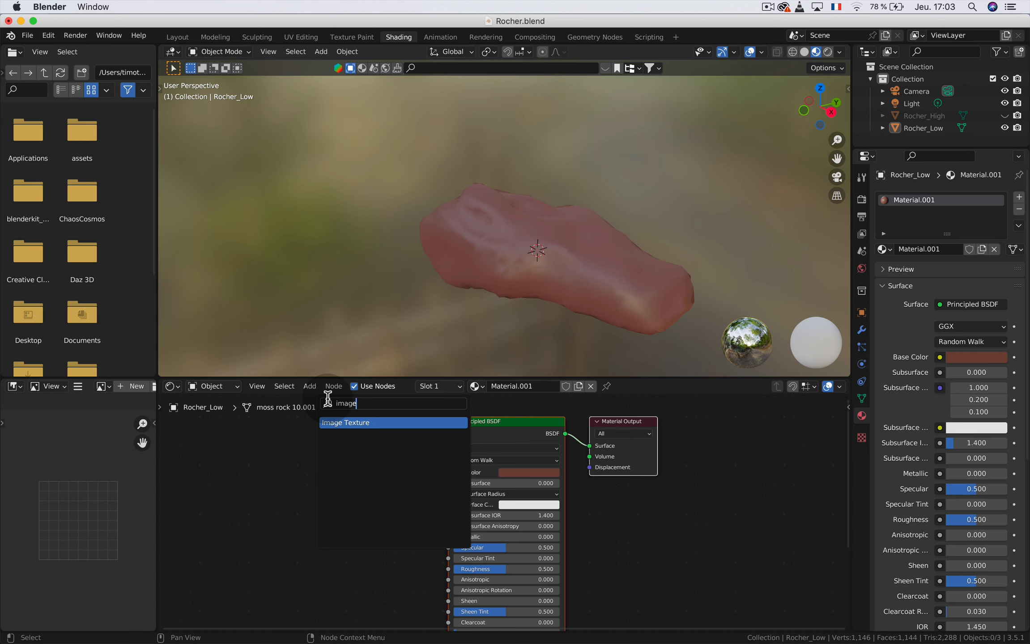
{"action": "key", "text": "Return"}
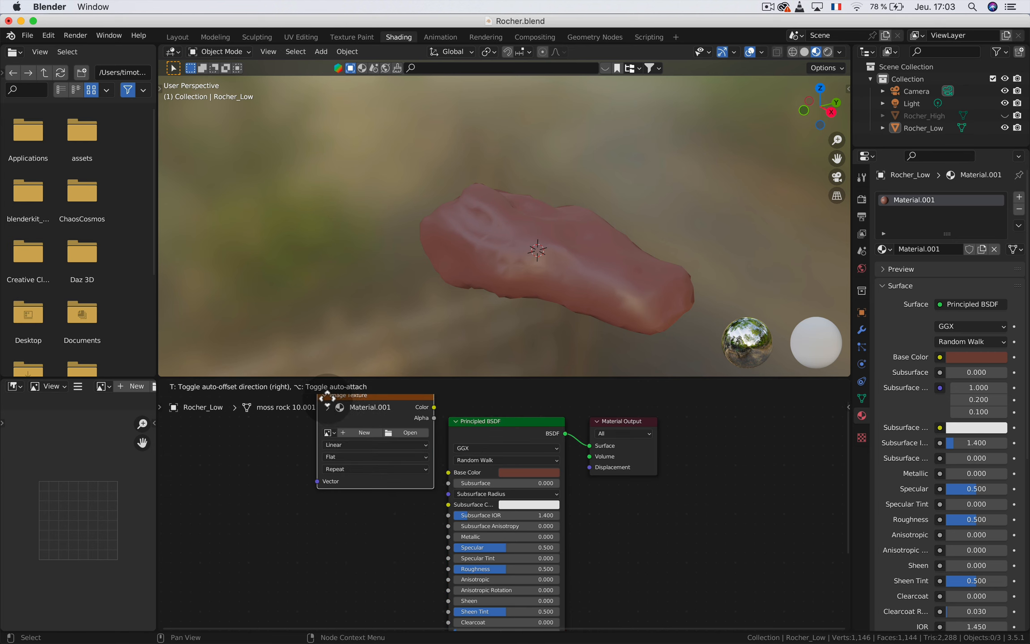
{"action": "left_click", "coordinate": [211, 441]}
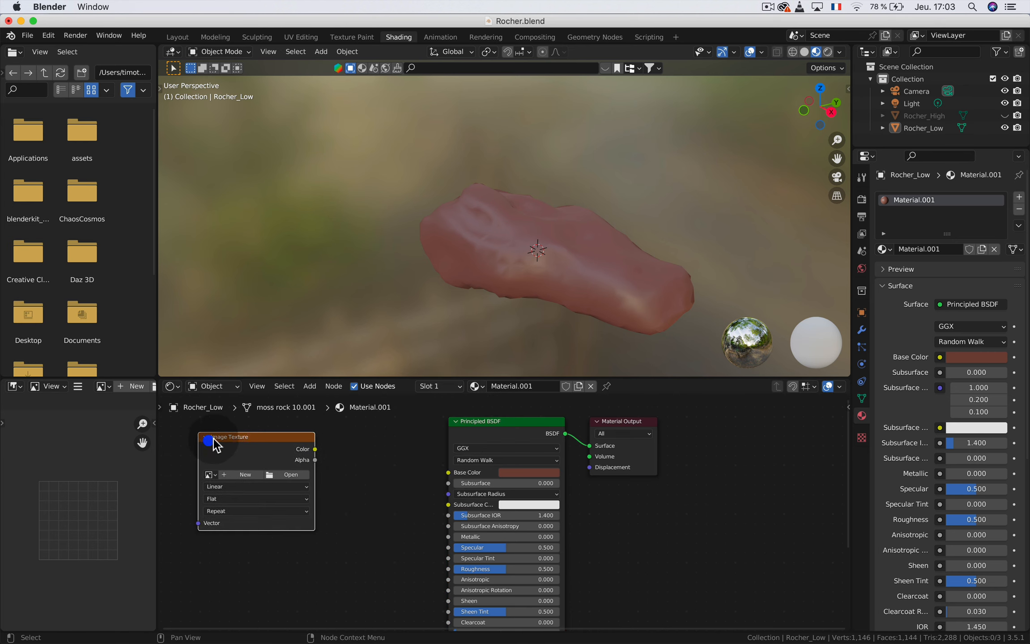
Add a Normal Map node between the Image Texture and Principled BSDF nodes, and link its Normal output to the shader's Normal input
{"action": "left_click", "coordinate": [310, 388]}
{"action": "left_click", "coordinate": [328, 398]}
{"action": "type", "text": "norm"}
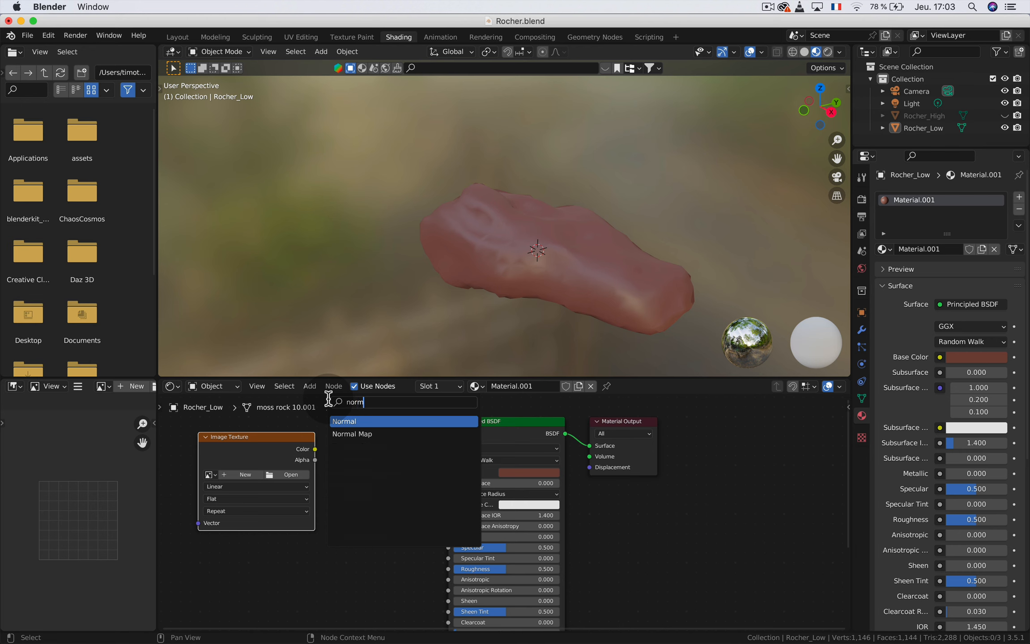
{"action": "left_click", "coordinate": [354, 434]}
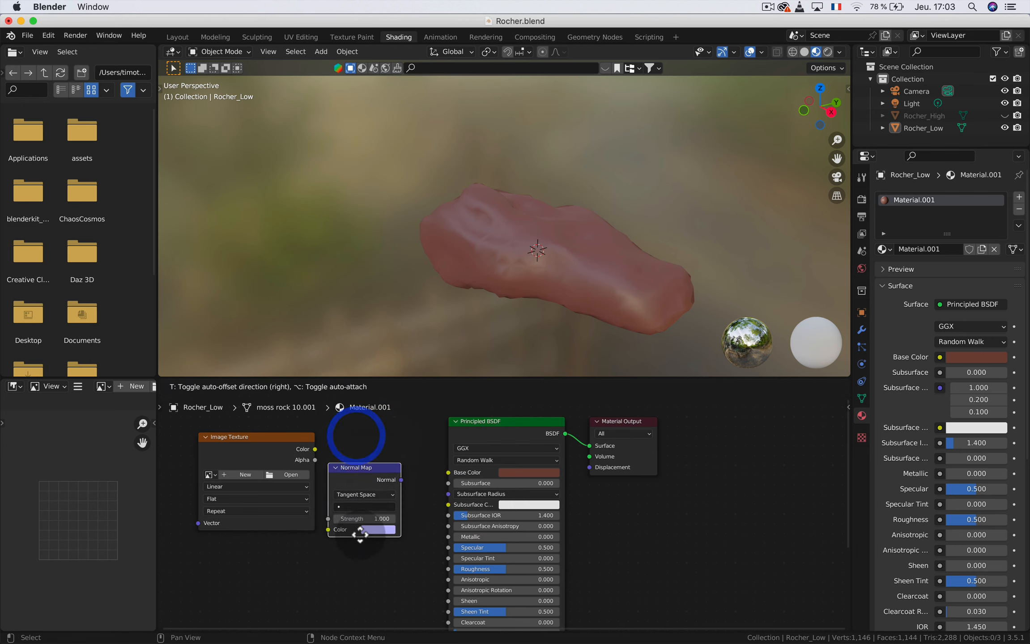
{"action": "left_click", "coordinate": [372, 565]}
{"action": "scroll", "coordinate": [374, 473], "scroll_direction": "down", "scroll_amount": 1}
{"action": "middle_click_drag", "start_coordinate": [420, 523], "coordinate": [420, 447]}
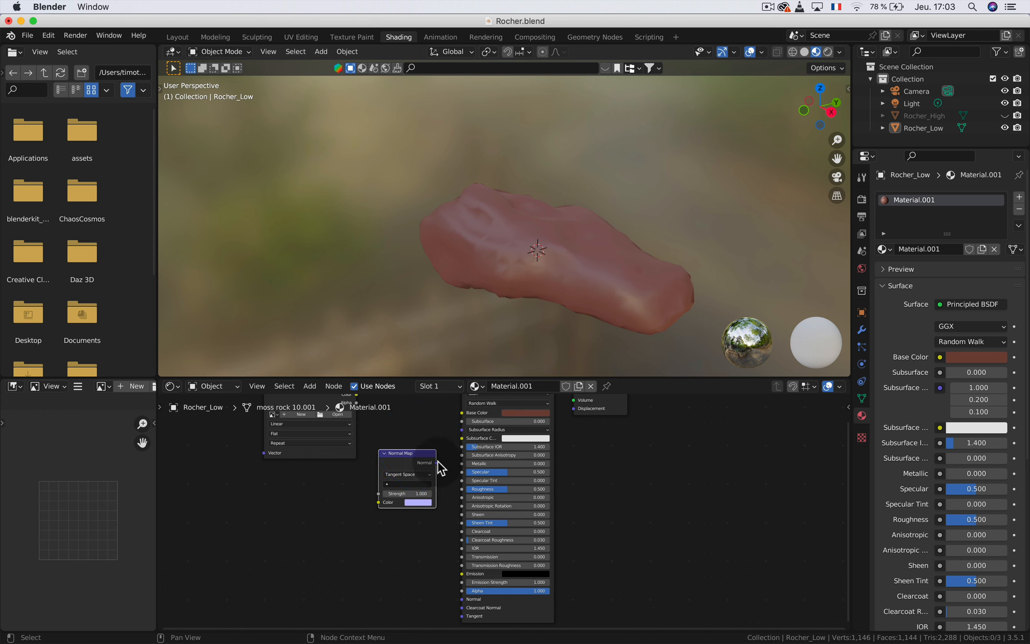
{"action": "left_click_drag", "start_coordinate": [436, 463], "coordinate": [462, 600]}
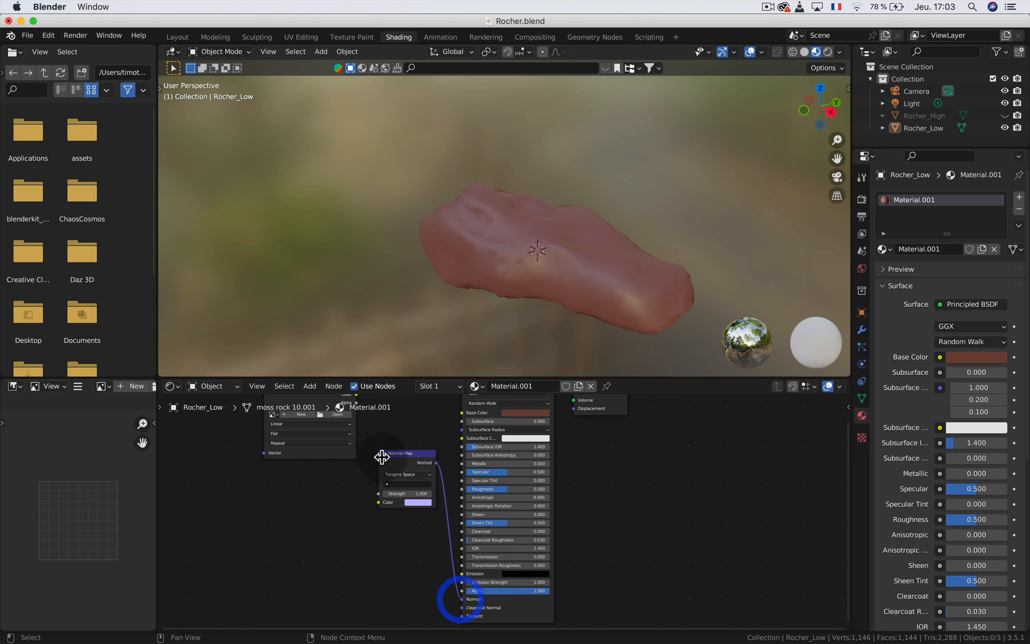
{"action": "middle_click_drag", "start_coordinate": [391, 446], "coordinate": [386, 488]}
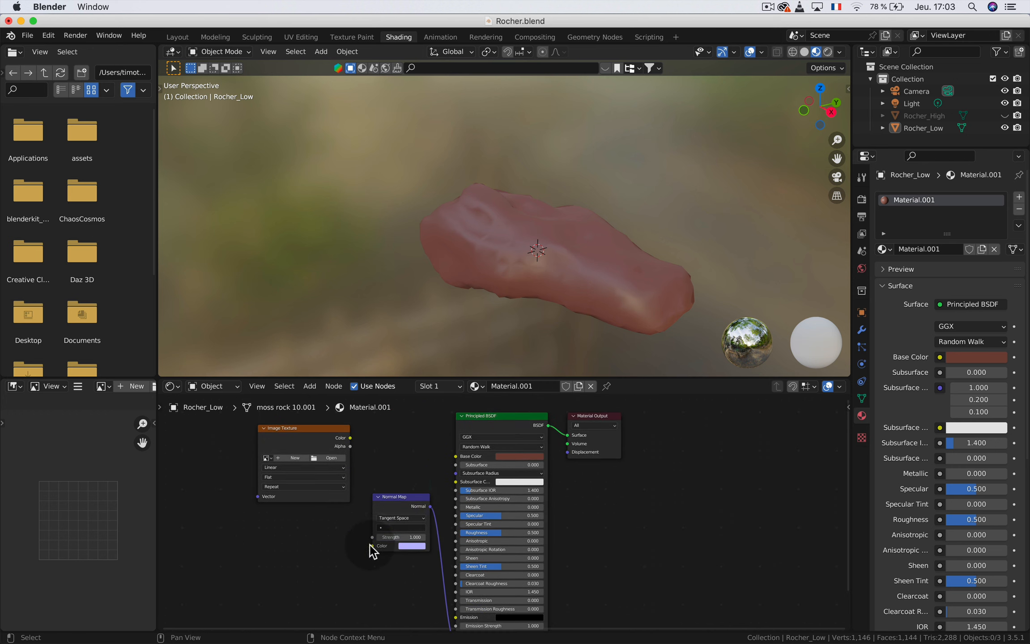
Link the Image Texture node's Color output to the Normal Map node's Color input
{"action": "left_click_drag", "start_coordinate": [371, 545], "coordinate": [351, 438]}
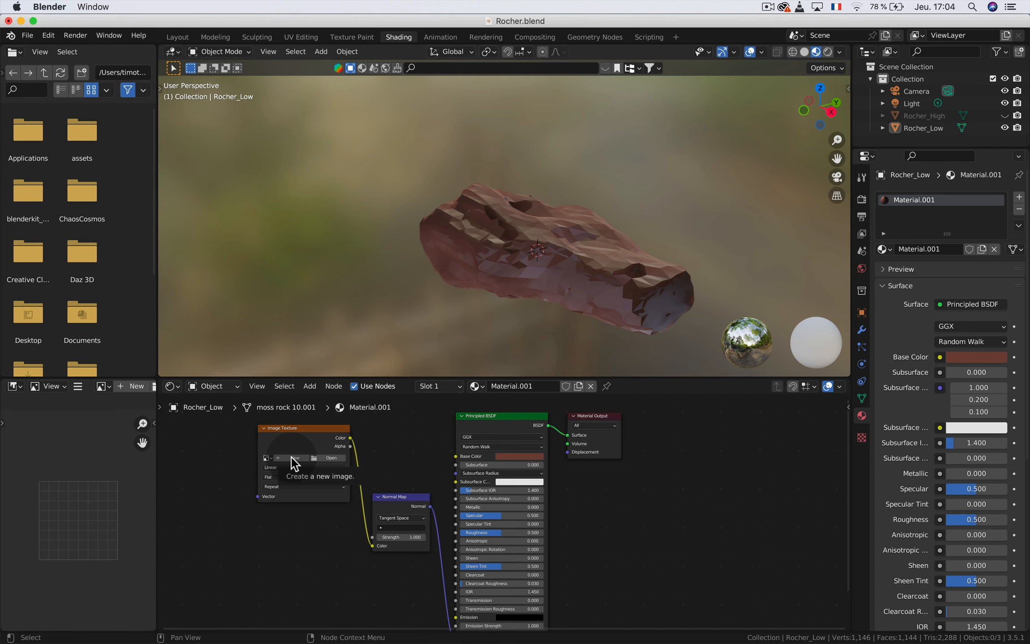
{"action": "left_click", "coordinate": [291, 458]}
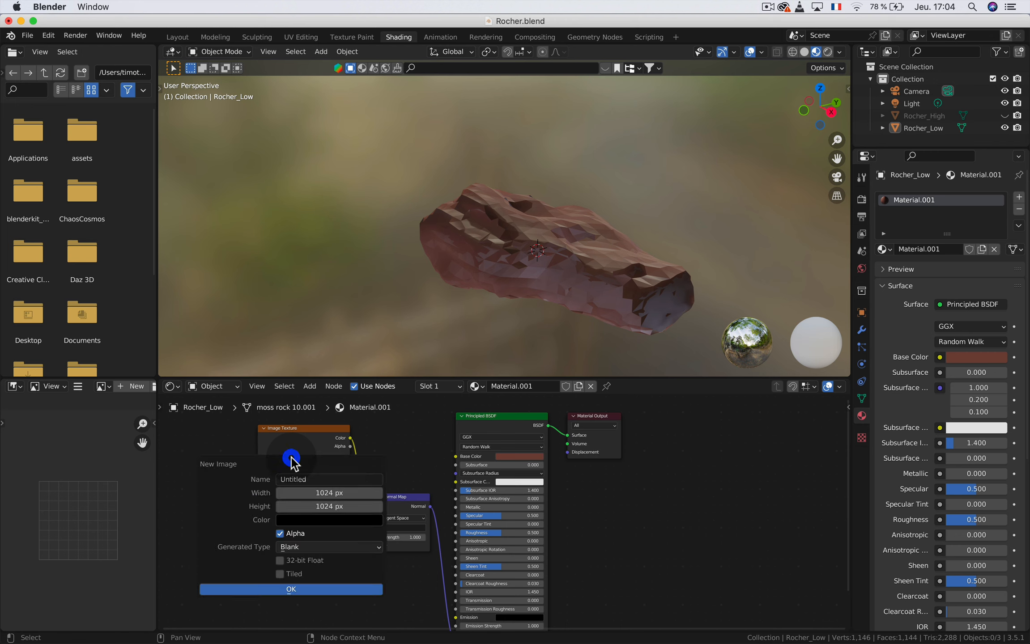
Apply smooth shading to Rocher_Low
{"action": "left_click", "coordinate": [542, 334]}
{"action": "left_click", "coordinate": [535, 264]}
{"action": "right_click", "coordinate": [535, 265]}
{"action": "left_click", "coordinate": [505, 269]}
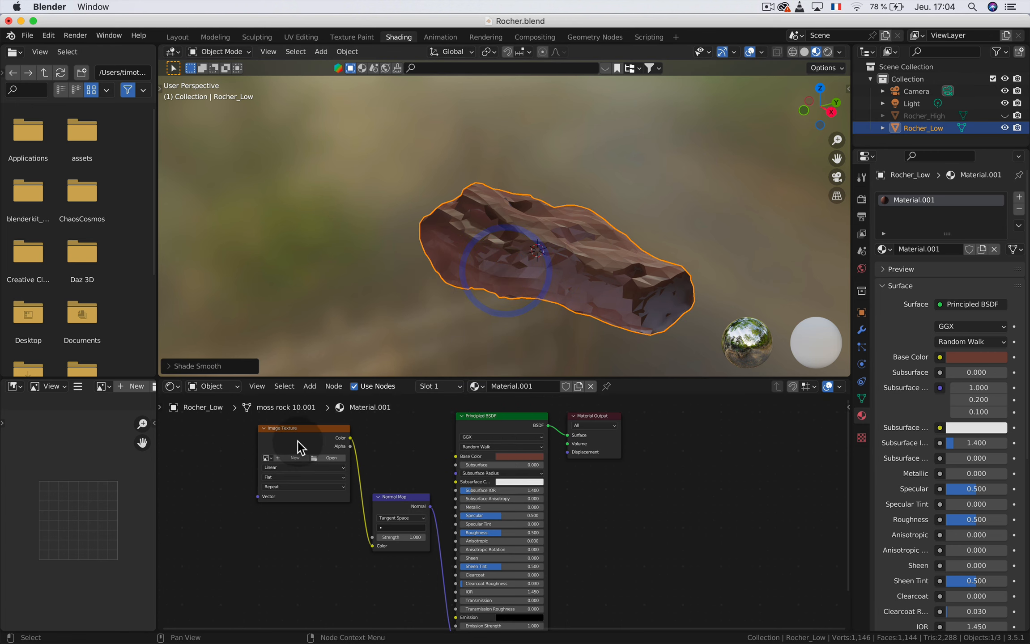
Create a new 4096 × 4096 px image named NormalMAP_Rocher in the Image Texture node
{"action": "left_click", "coordinate": [289, 457]}
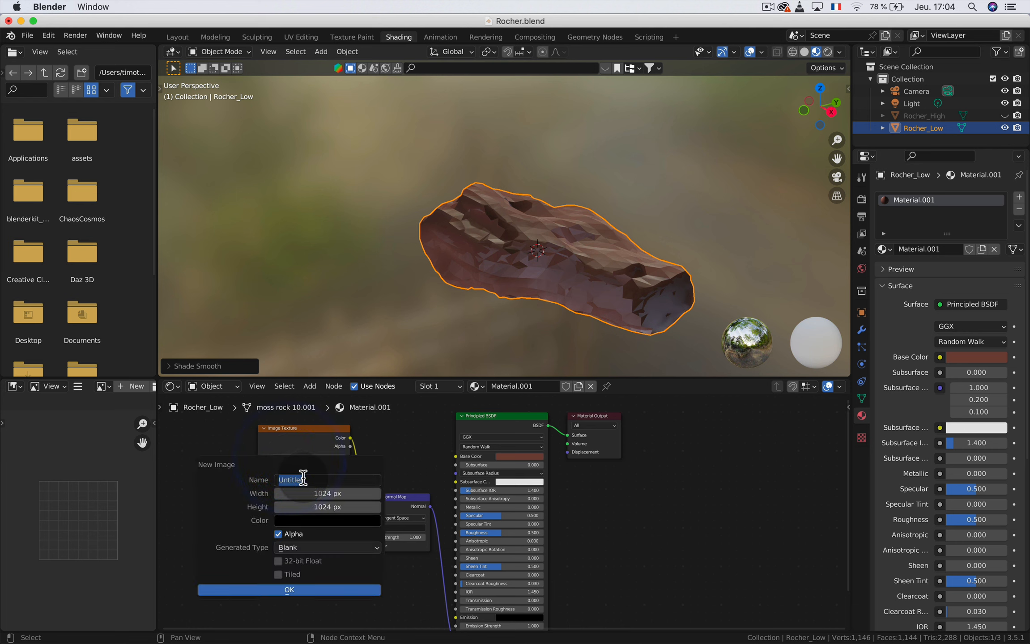
{"action": "type", "text": "NormalMap_Rocher"}
{"action": "double_click", "coordinate": [319, 493]}
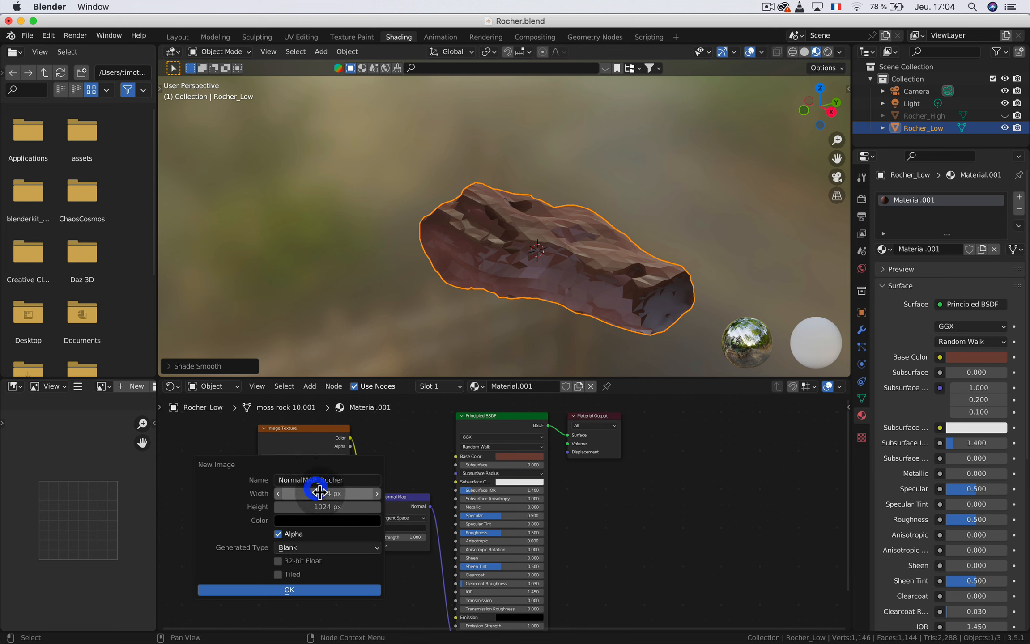
{"action": "left_click", "coordinate": [329, 498]}
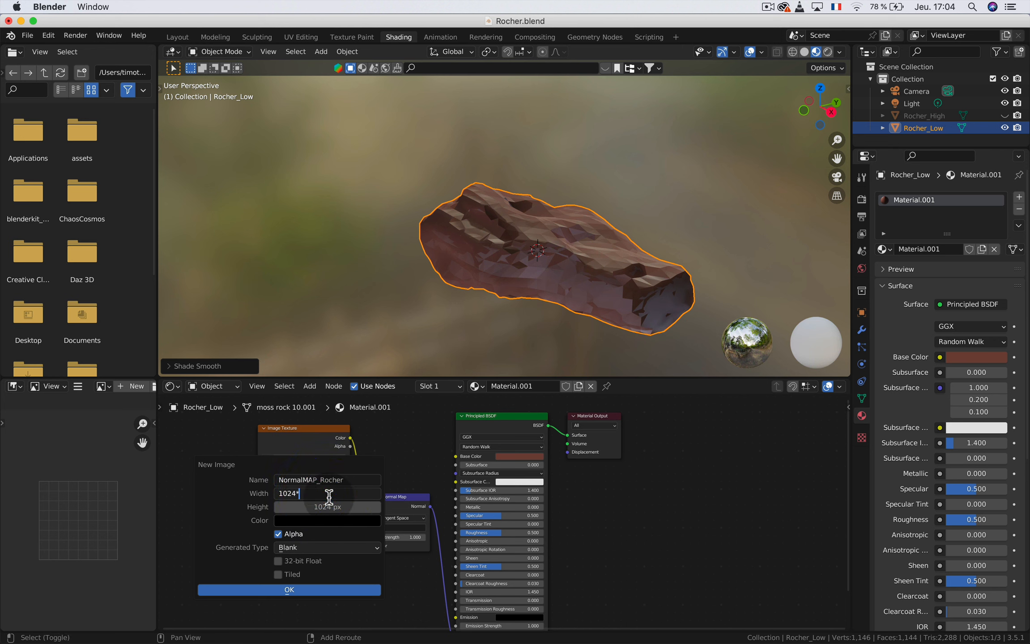
{"action": "type", "text": "*4"}
{"action": "key", "text": "Return"}
{"action": "double_click", "coordinate": [340, 505]}
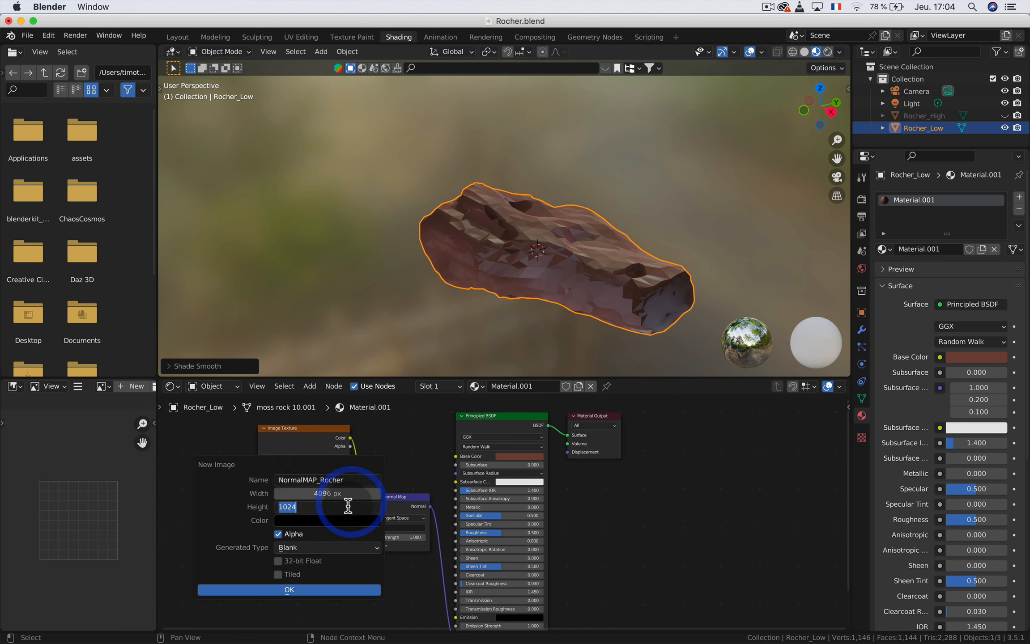
{"action": "left_click", "coordinate": [348, 505]}
{"action": "type", "text": "*"}
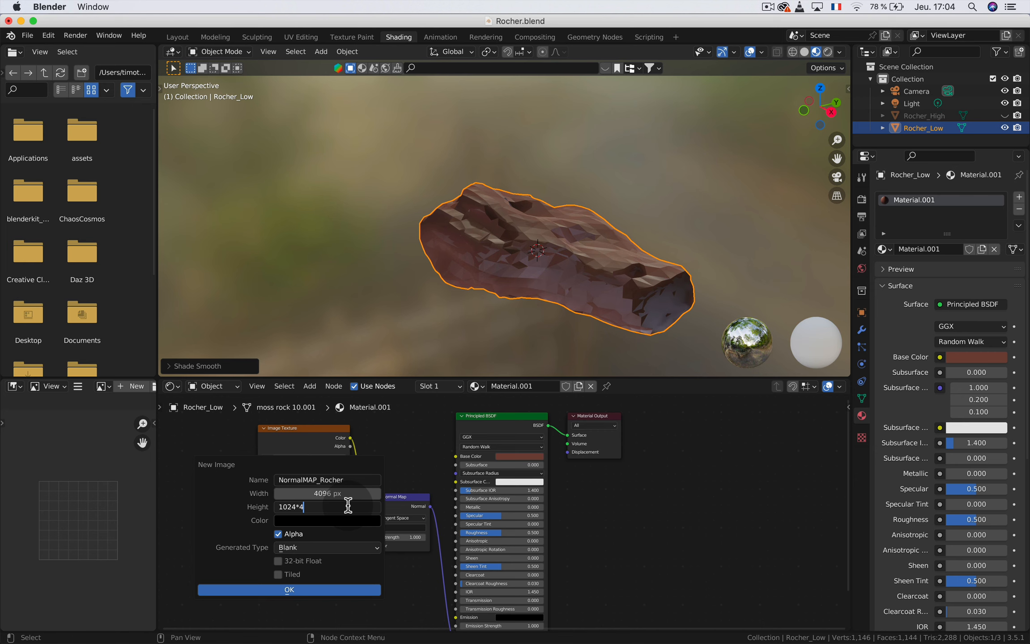
{"action": "type", "text": "4"}
{"action": "left_click", "coordinate": [223, 519]}
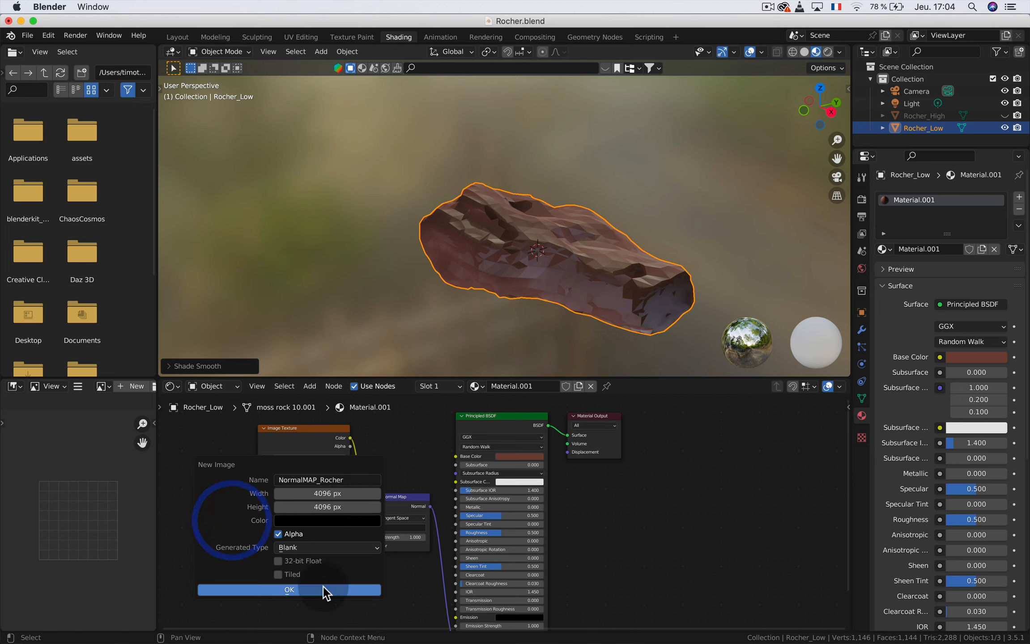
{"action": "left_click", "coordinate": [304, 589]}
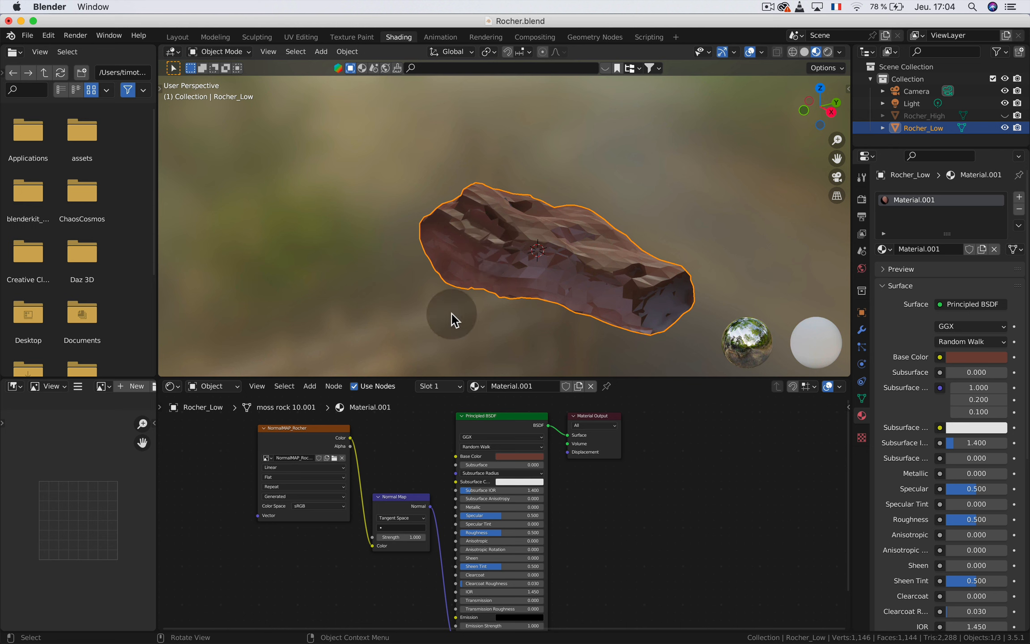
Set the NormalMAP_Rocher texture's color space to Non-Color and move its node farther from the Normal Map node
{"action": "scroll", "coordinate": [538, 283], "scroll_direction": "up", "scroll_amount": 4}
{"action": "scroll", "coordinate": [539, 282], "scroll_direction": "down", "scroll_amount": 2}
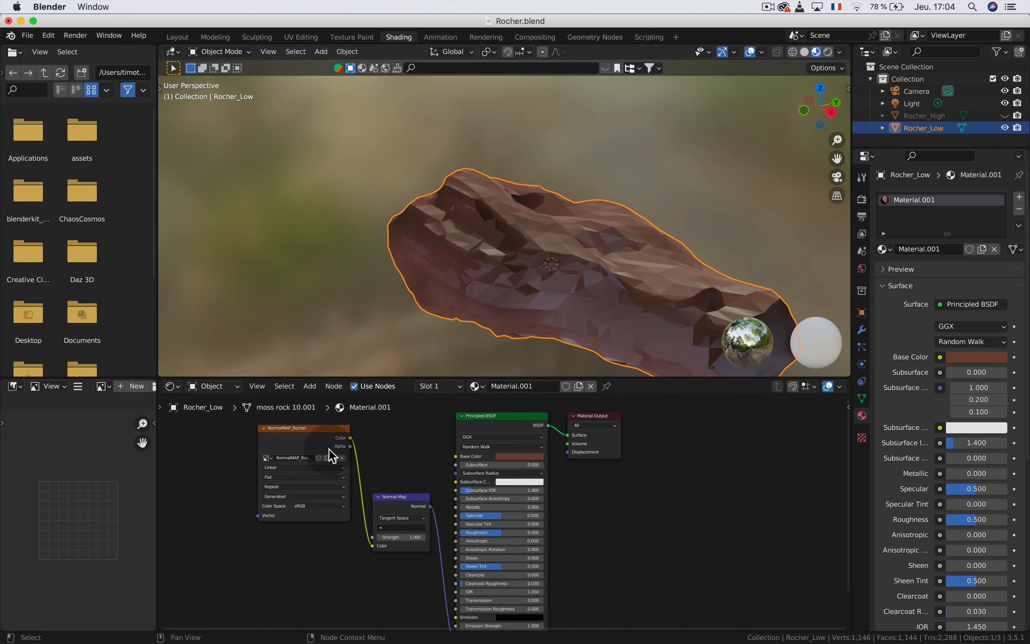
{"action": "left_click", "coordinate": [308, 507]}
{"action": "left_click", "coordinate": [318, 558]}
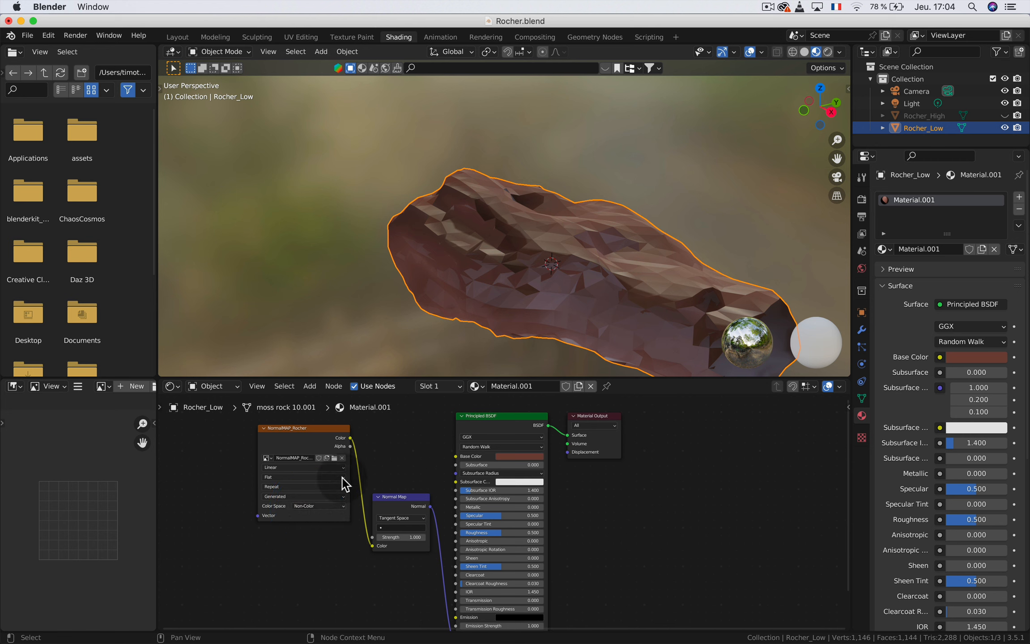
{"action": "left_click_drag", "start_coordinate": [319, 428], "coordinate": [274, 448]}
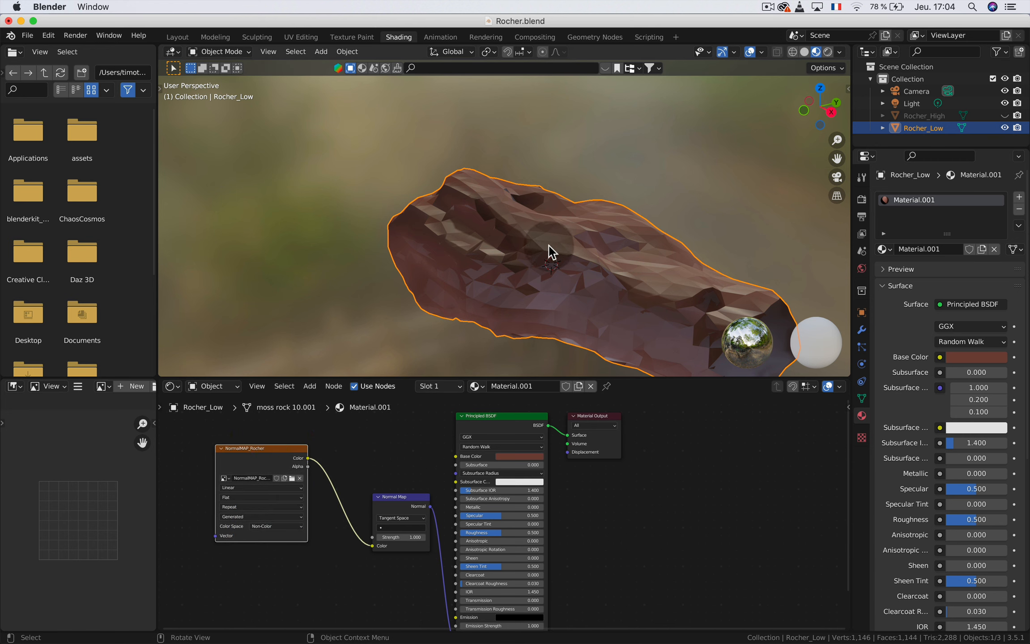
Switch to the Layout workspace, make Rocher_High visible again and leave Rocher_Low selected
{"action": "middle_click_drag", "start_coordinate": [616, 267], "coordinate": [577, 251]}
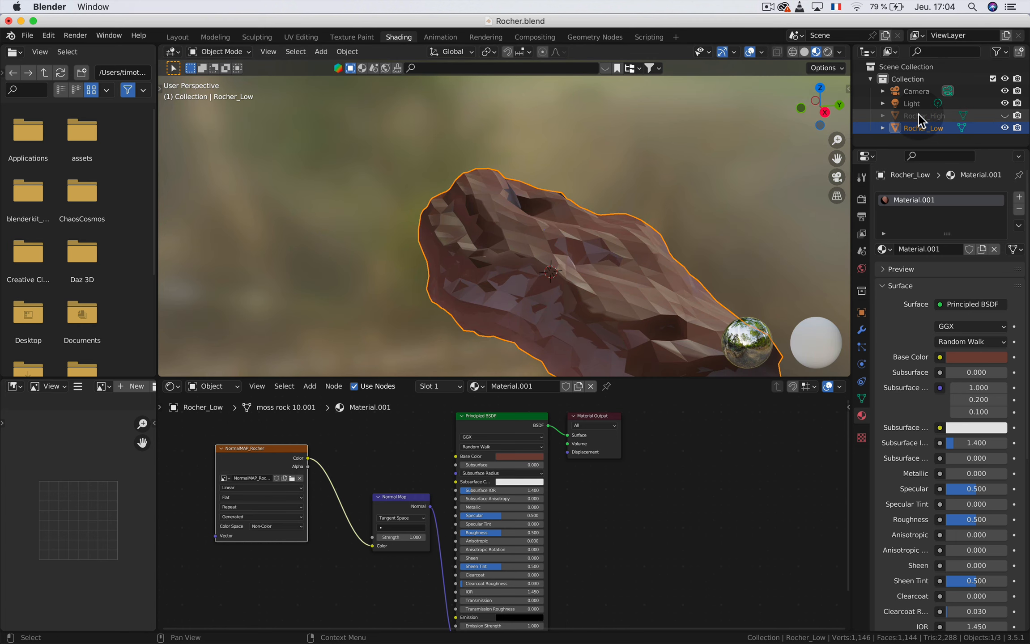
{"action": "left_click", "coordinate": [177, 37]}
{"action": "left_click", "coordinate": [1005, 115]}
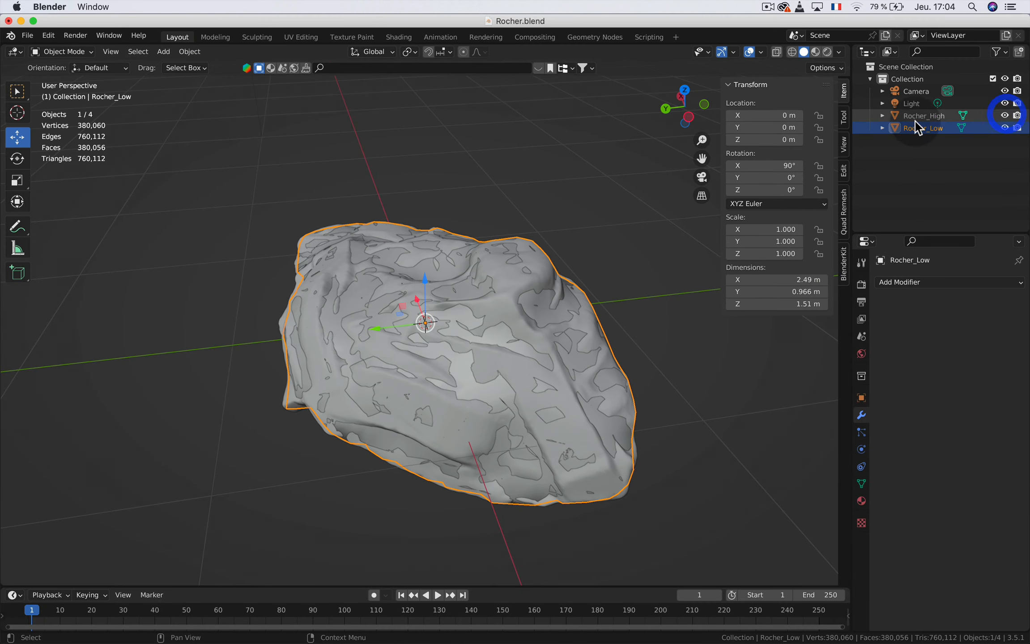
{"action": "left_click", "coordinate": [919, 116]}
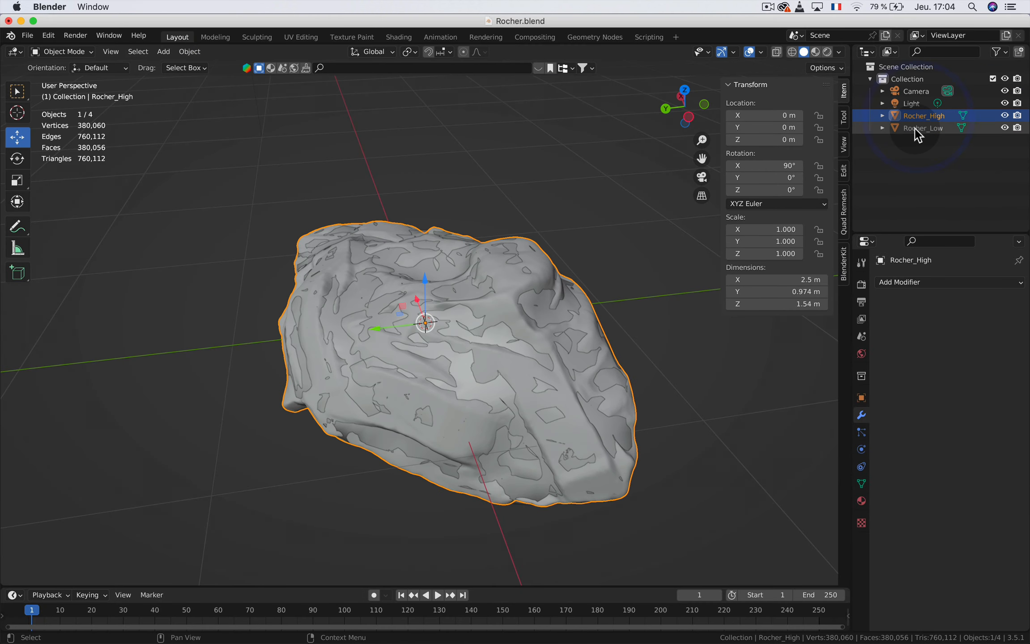
{"action": "left_click", "coordinate": [915, 128]}
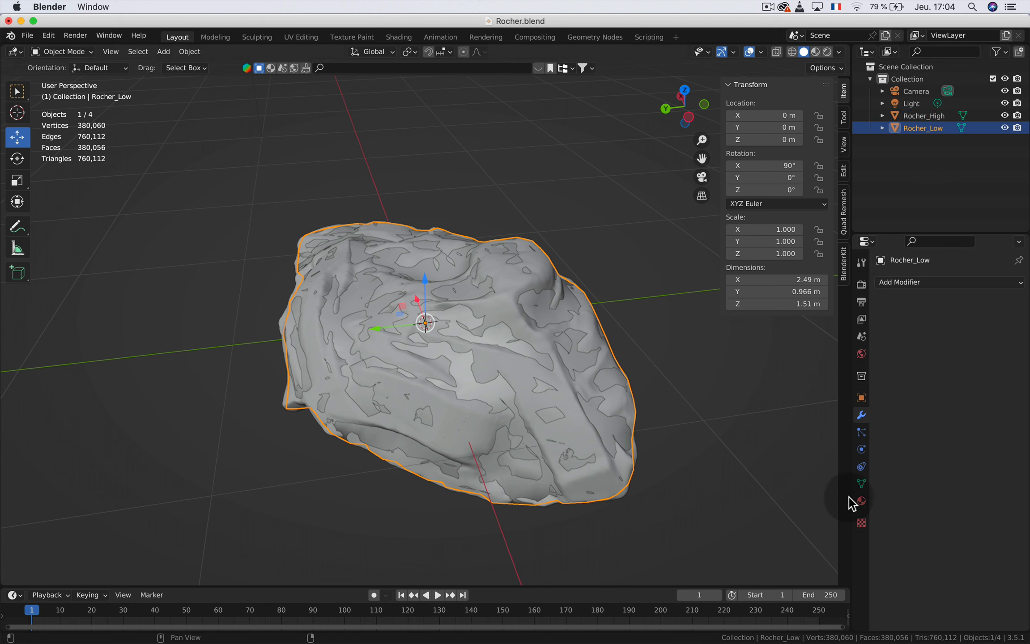
Set the scene's render engine to Cycles and check its rendering device
{"action": "left_click", "coordinate": [861, 486]}
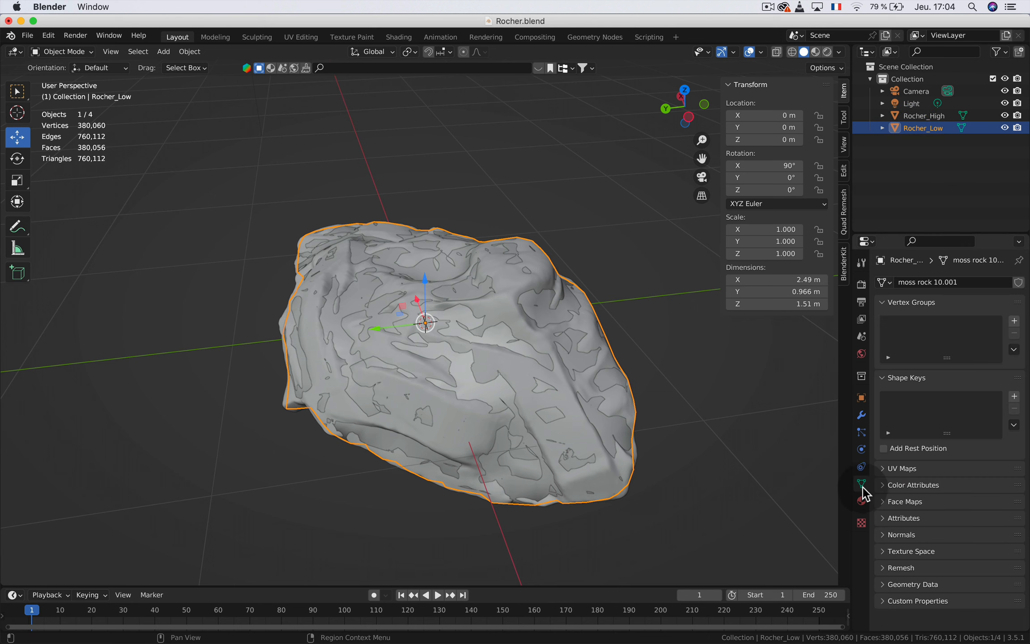
{"action": "left_click", "coordinate": [862, 284]}
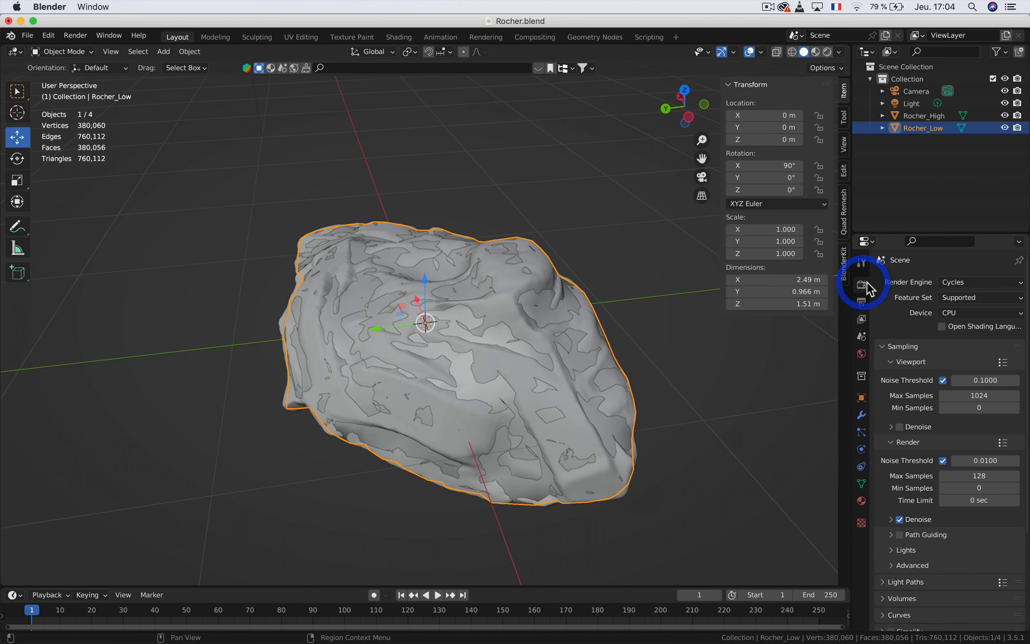
{"action": "left_click", "coordinate": [957, 283]}
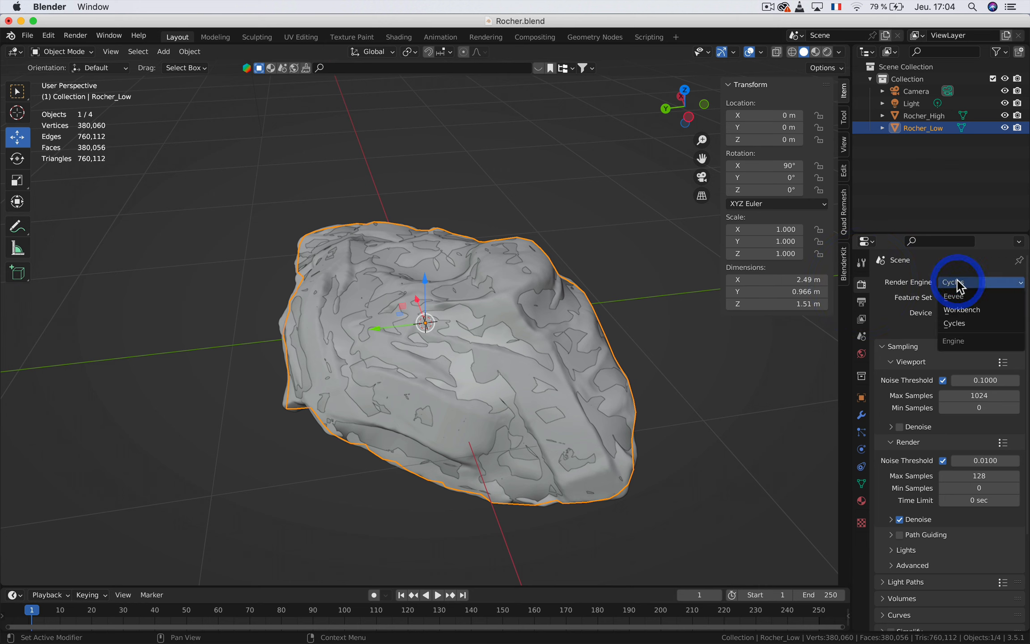
{"action": "left_click", "coordinate": [957, 323]}
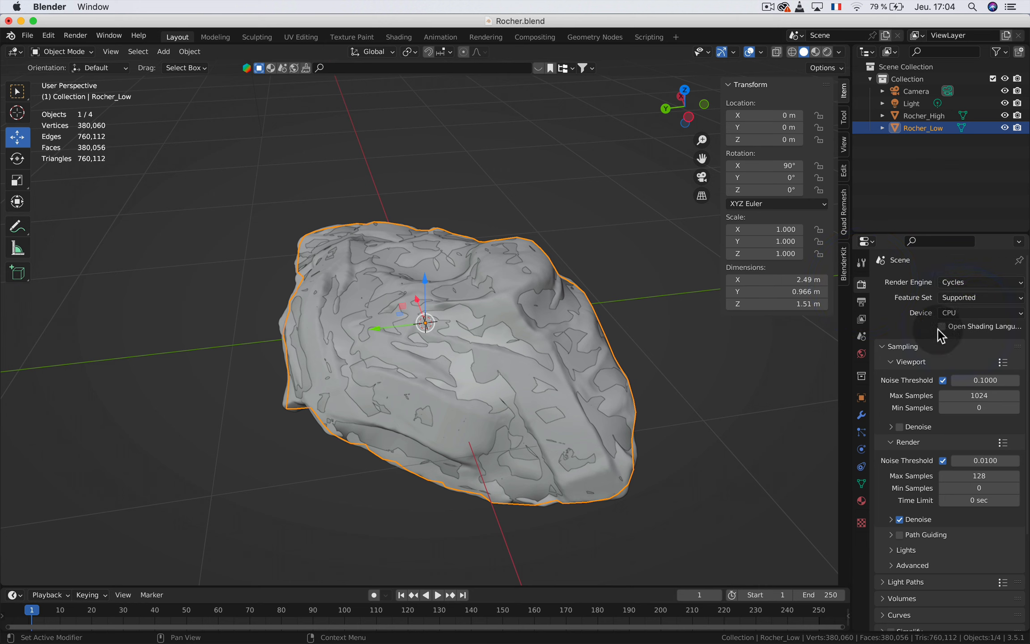
{"action": "left_click", "coordinate": [953, 314]}
{"action": "left_click", "coordinate": [951, 314]}
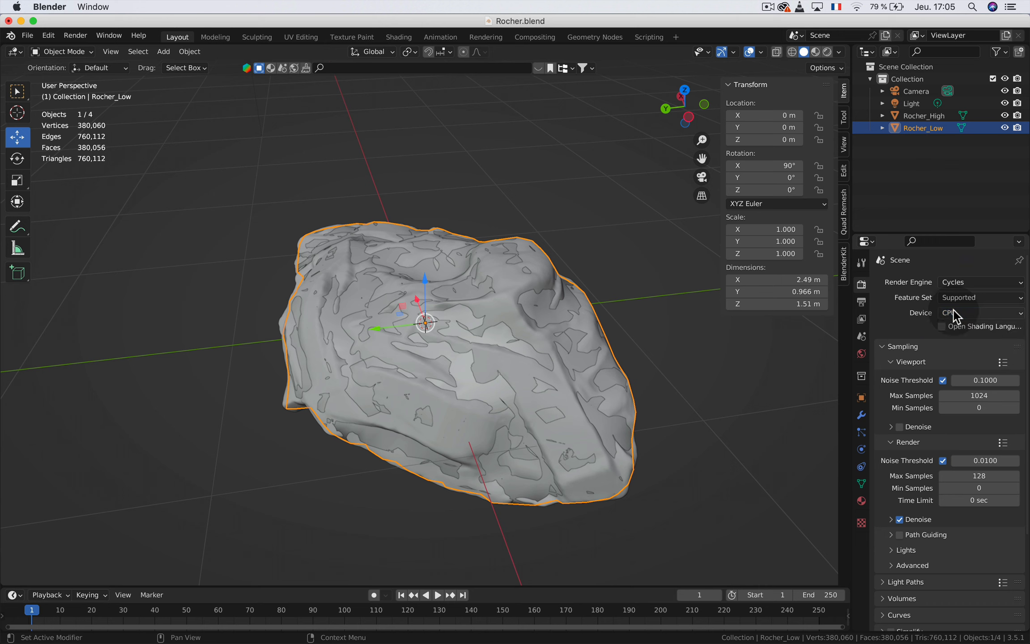
Expand the Cycles bake settings and set the bake type to Normal
{"action": "scroll", "coordinate": [962, 443], "scroll_direction": "down", "scroll_amount": 6}
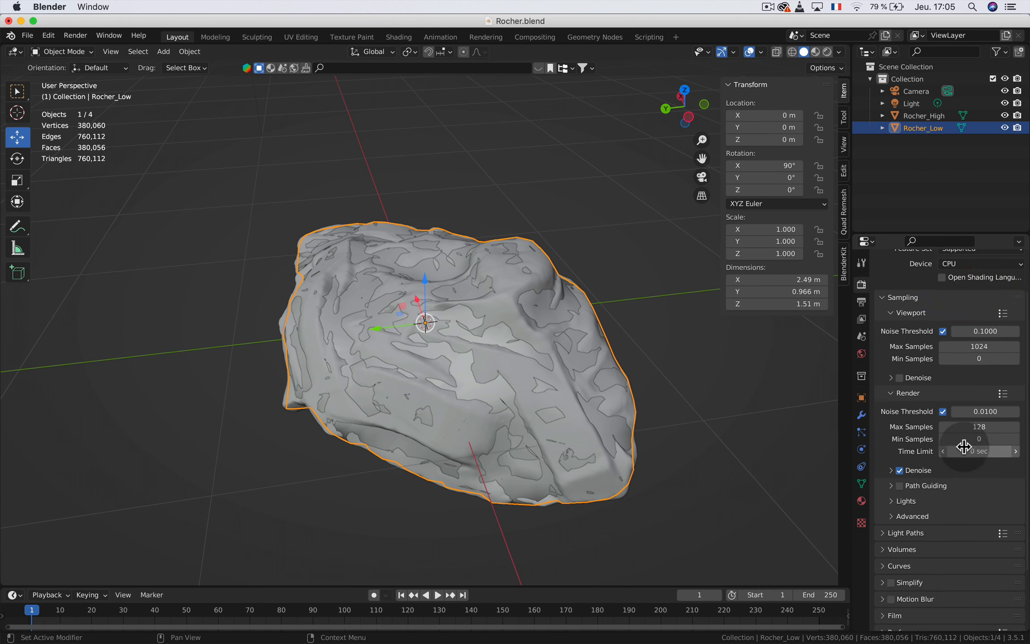
{"action": "scroll", "coordinate": [941, 433], "scroll_direction": "down", "scroll_amount": 1}
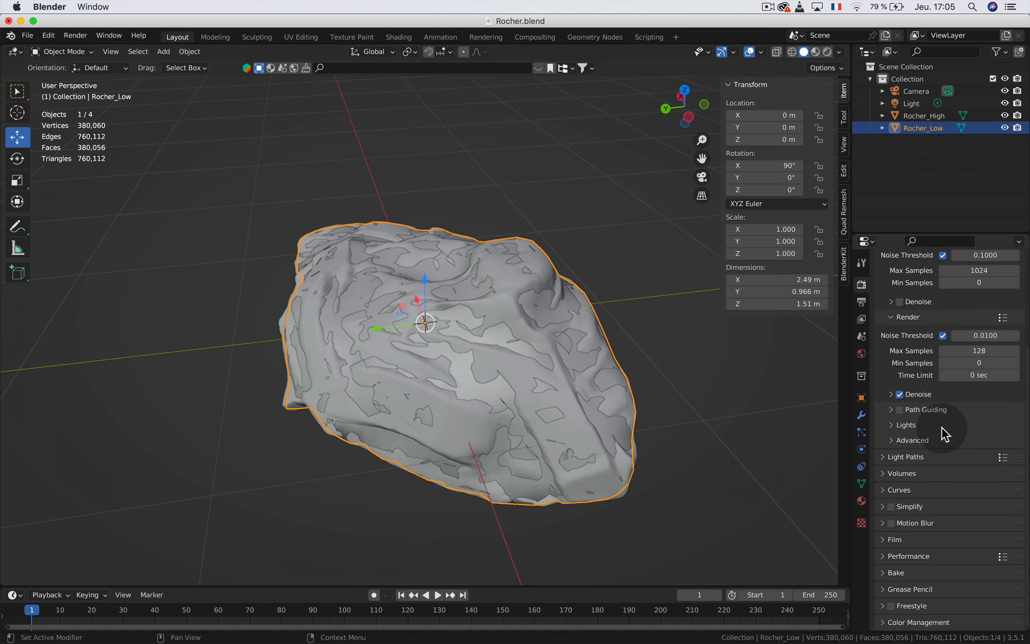
{"action": "left_click", "coordinate": [891, 574]}
{"action": "scroll", "coordinate": [957, 450], "scroll_direction": "down", "scroll_amount": 7}
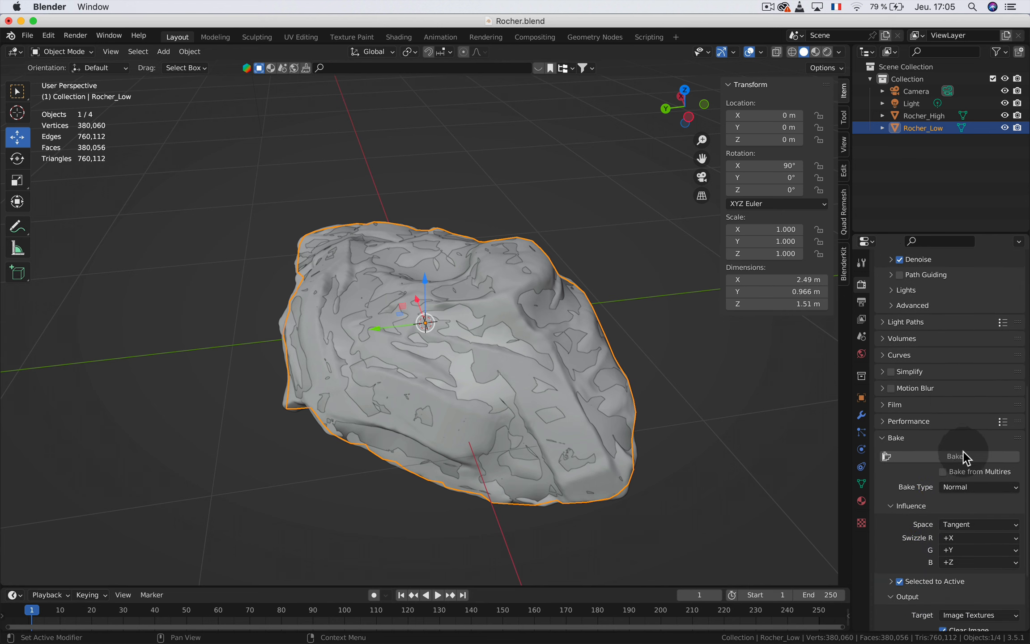
{"action": "scroll", "coordinate": [960, 450], "scroll_direction": "down", "scroll_amount": 2}
{"action": "scroll", "coordinate": [944, 425], "scroll_direction": "down", "scroll_amount": 2}
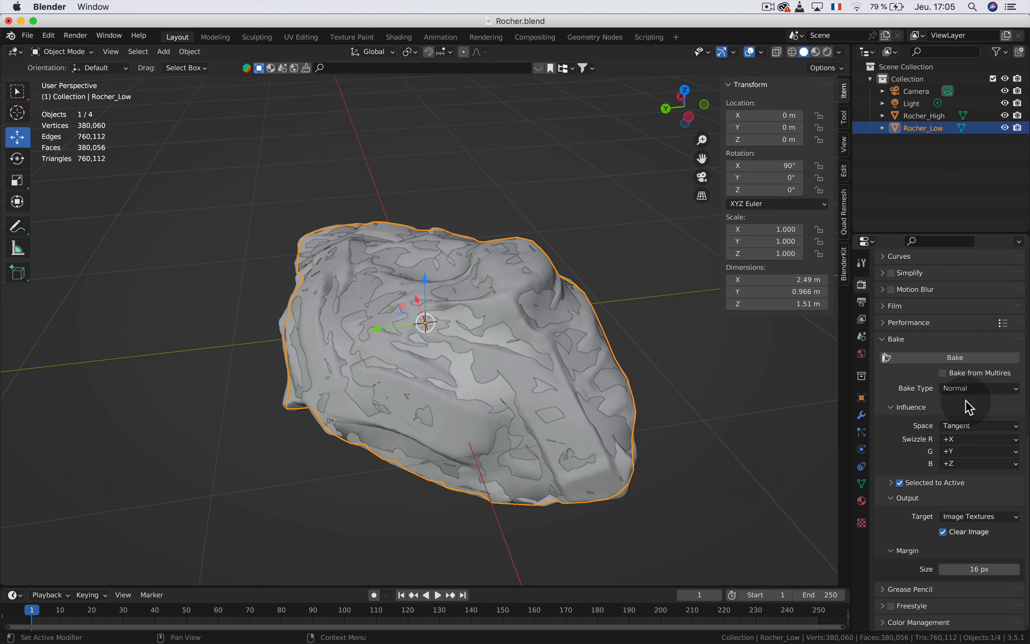
{"action": "left_click", "coordinate": [964, 388]}
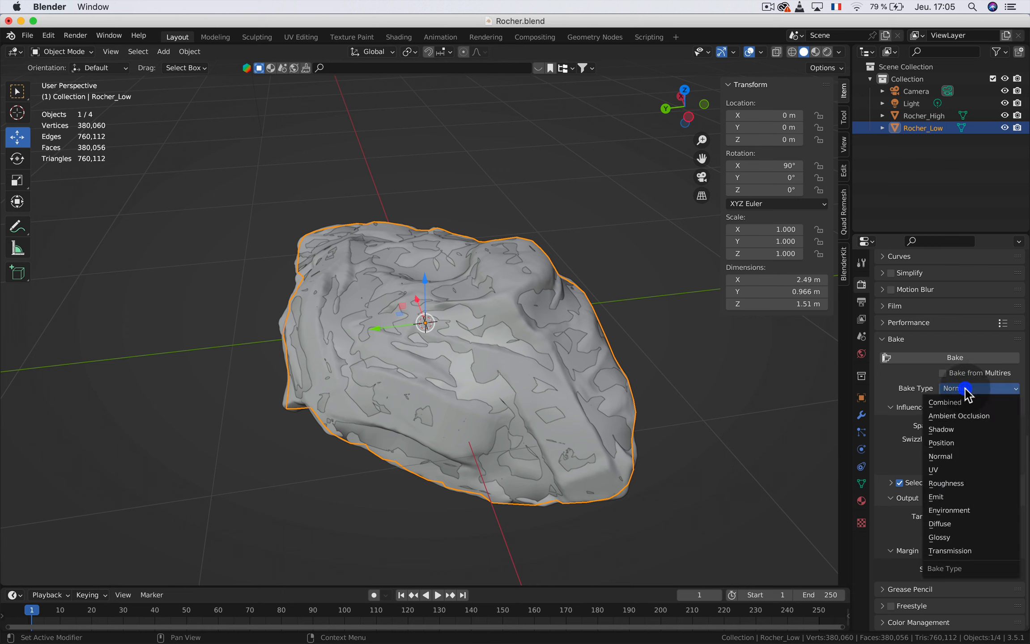
{"action": "left_click", "coordinate": [961, 452]}
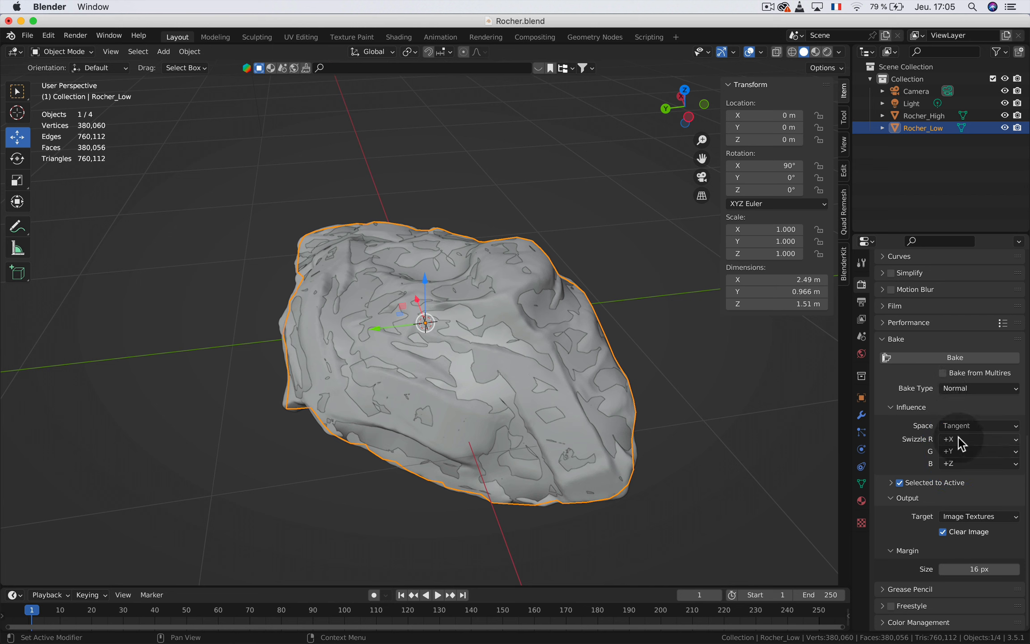
Expand the bake's Selected to Active options and leave Selected to Active enabled
{"action": "left_click", "coordinate": [900, 483]}
{"action": "left_click", "coordinate": [892, 483]}
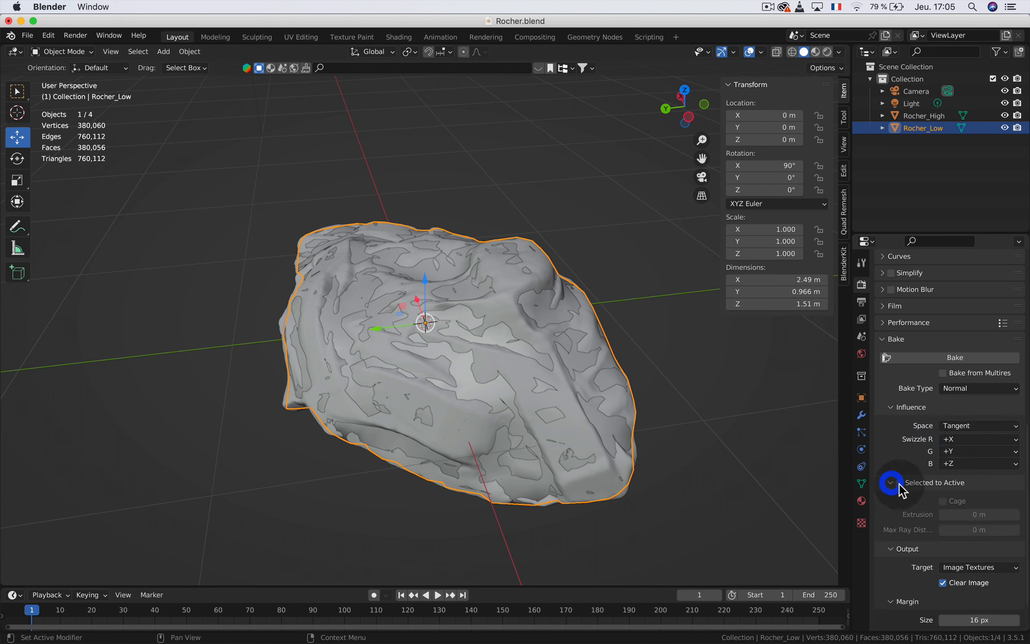
{"action": "left_click", "coordinate": [900, 484]}
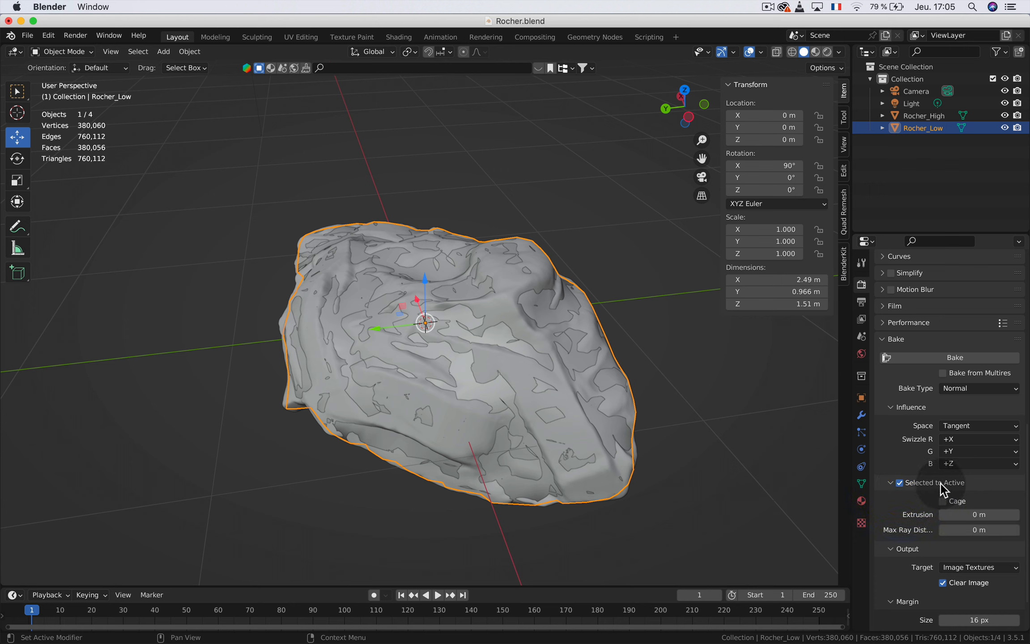
Bake the normal map from the selected Rocher_High onto Rocher_Low as the active object, using an extrusion of 0.2 m
{"action": "left_click", "coordinate": [920, 116]}
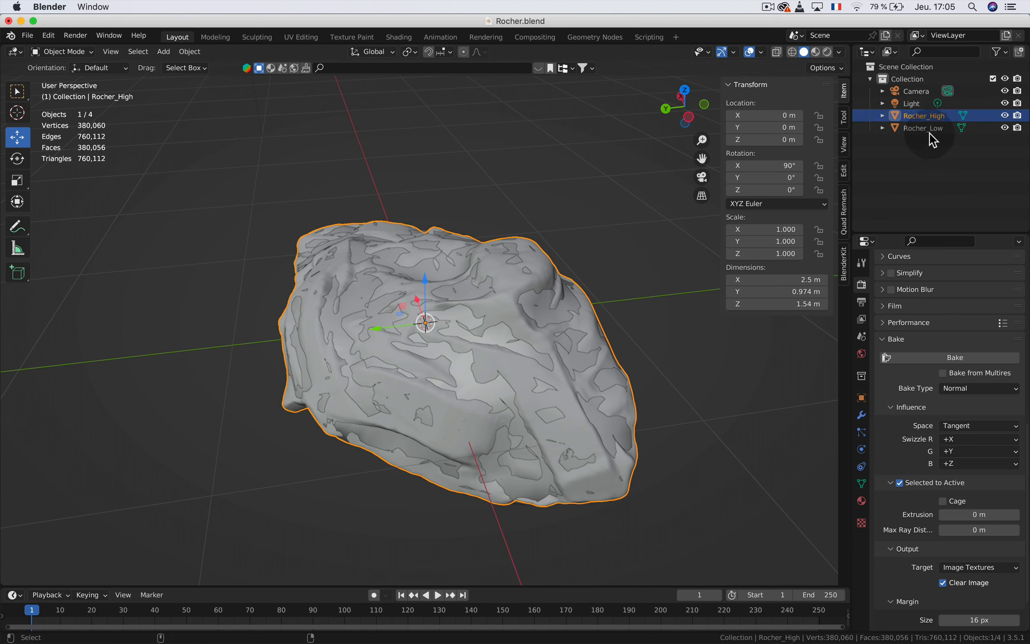
{"action": "left_click", "coordinate": [926, 129], "text": "ctrl"}
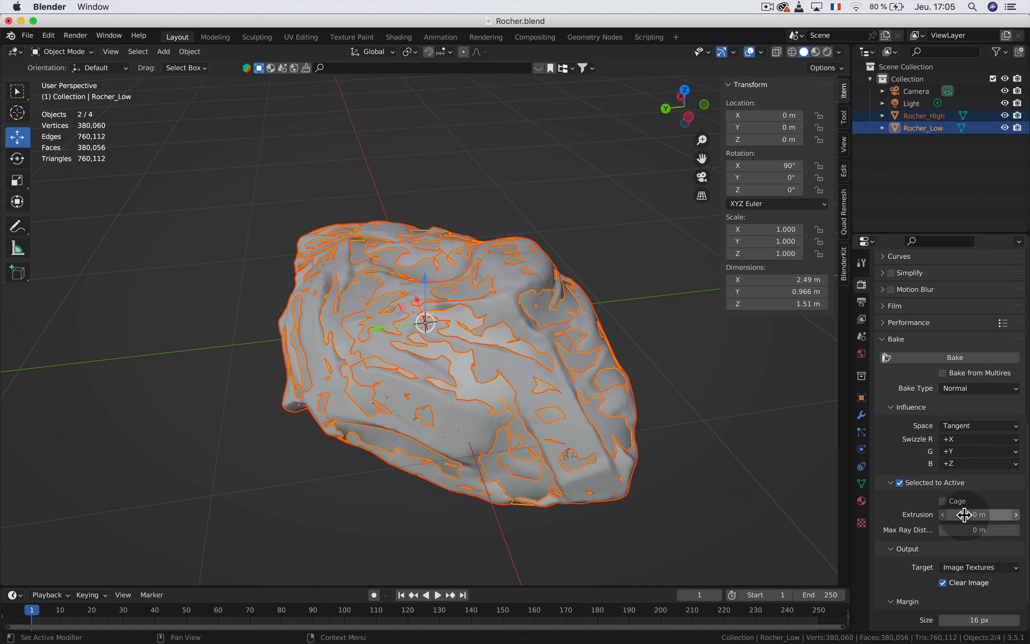
{"action": "left_click_drag", "start_coordinate": [964, 515], "coordinate": [974, 515]}
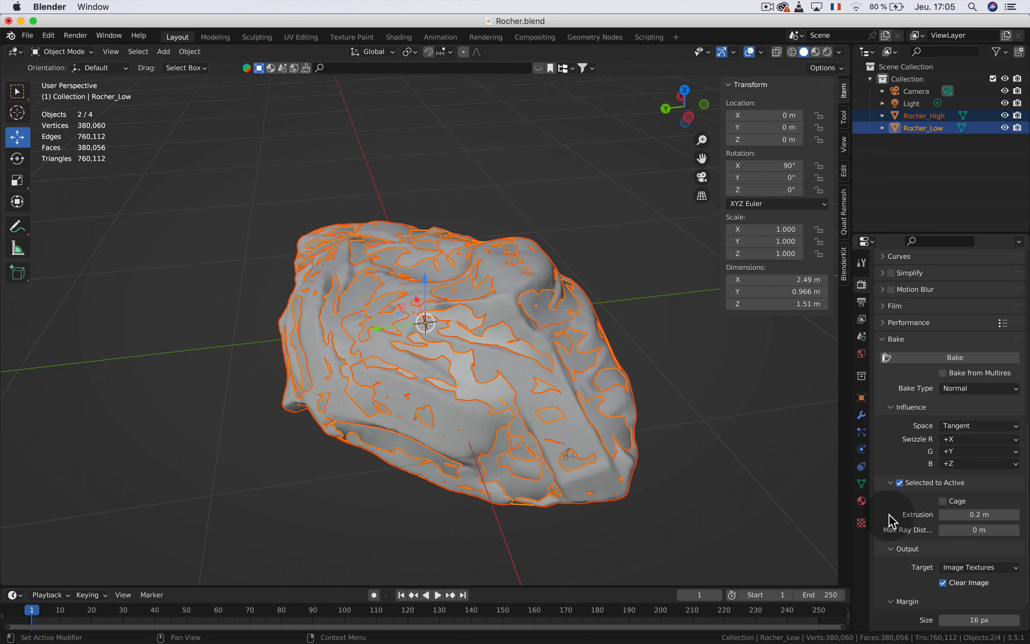
{"action": "scroll", "coordinate": [971, 572], "scroll_direction": "down", "scroll_amount": 3}
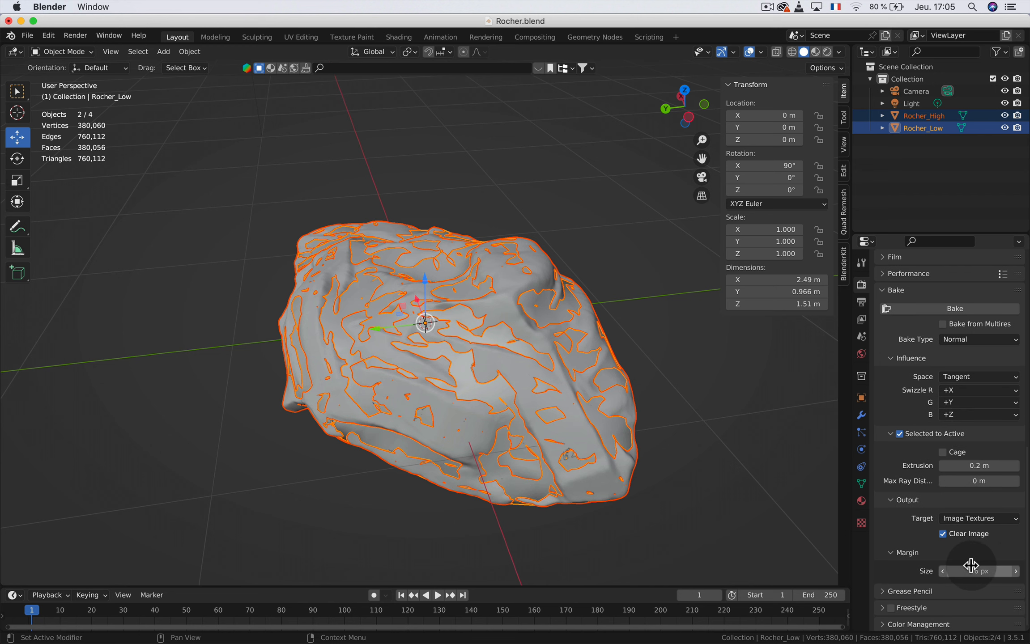
{"action": "left_click", "coordinate": [955, 311]}
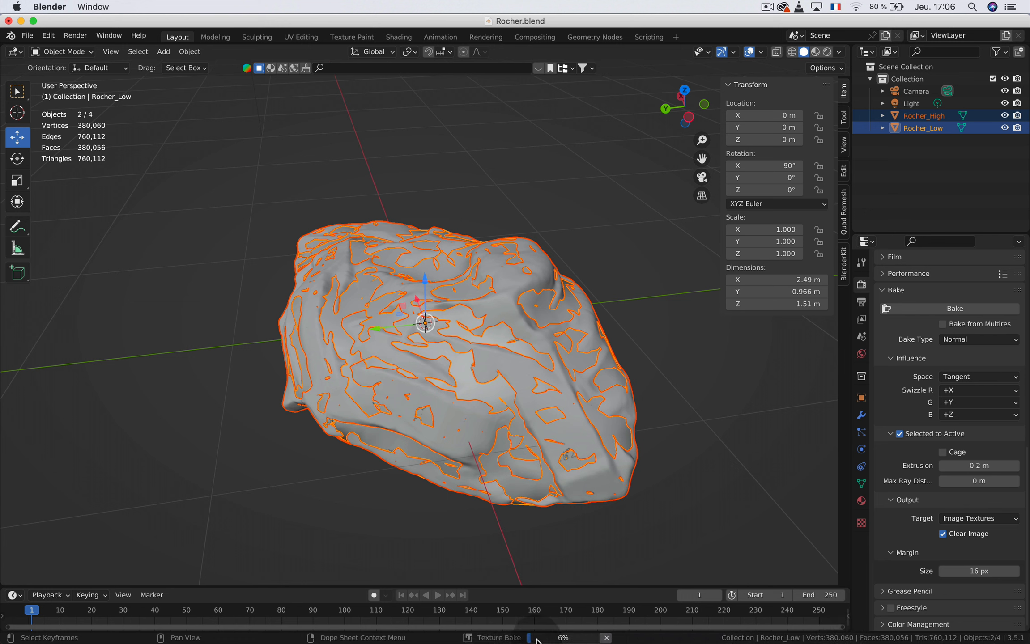
Hide Rocher_High in the viewport once the bake finishes and select Rocher_Low
{"action": "mouse_move", "coordinate": [543, 641]}
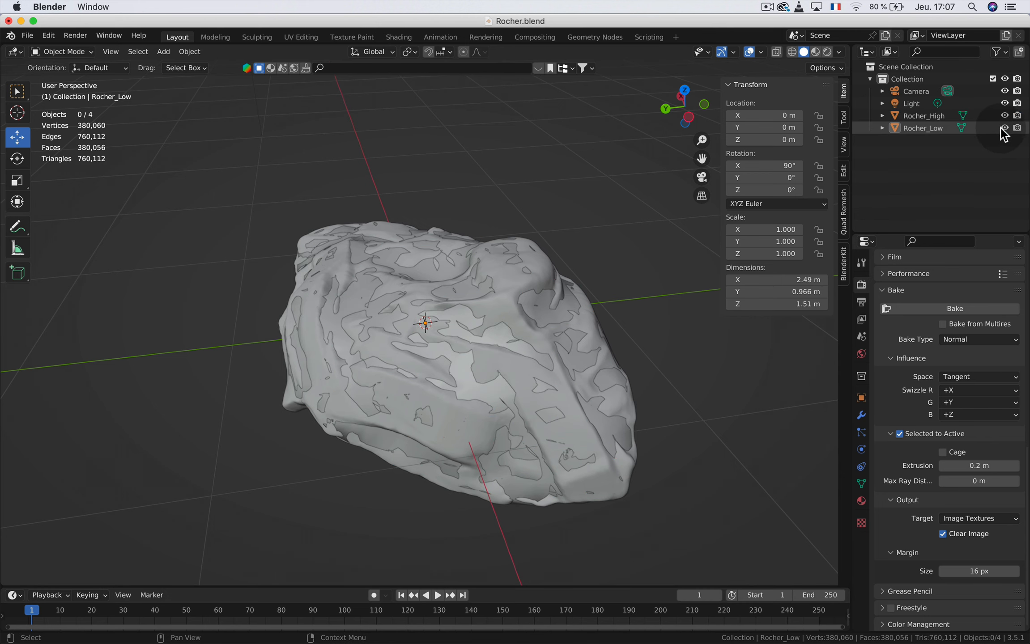
{"action": "left_click", "coordinate": [1005, 116]}
{"action": "left_click", "coordinate": [919, 128]}
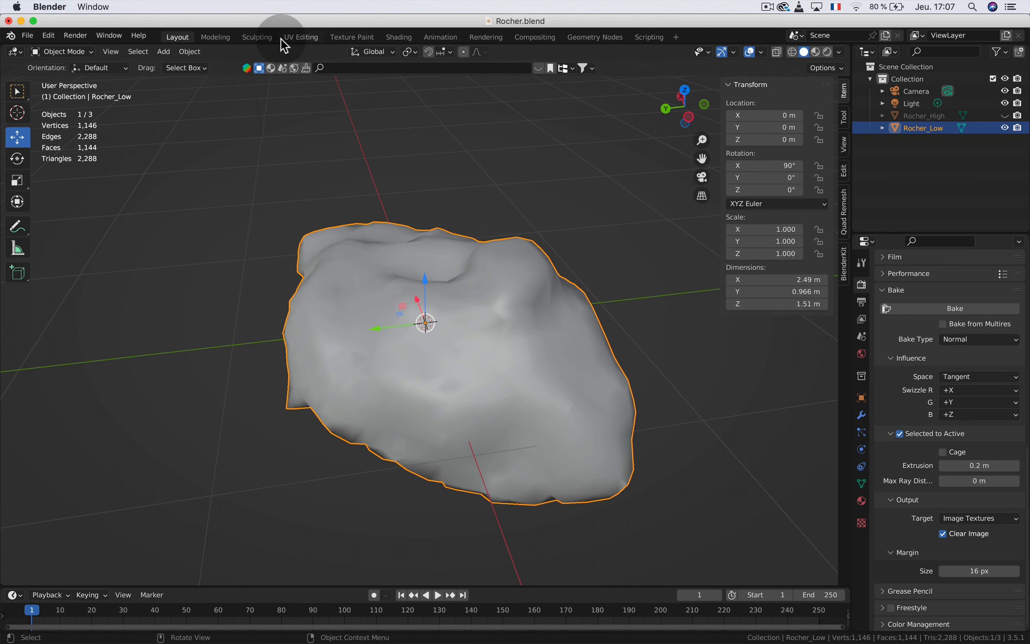
Display the baked NormalMAP_Rocher image in the Shading workspace's image editor and enlarge that editor to inspect the map
{"action": "left_click", "coordinate": [397, 37]}
{"action": "left_click", "coordinate": [78, 506]}
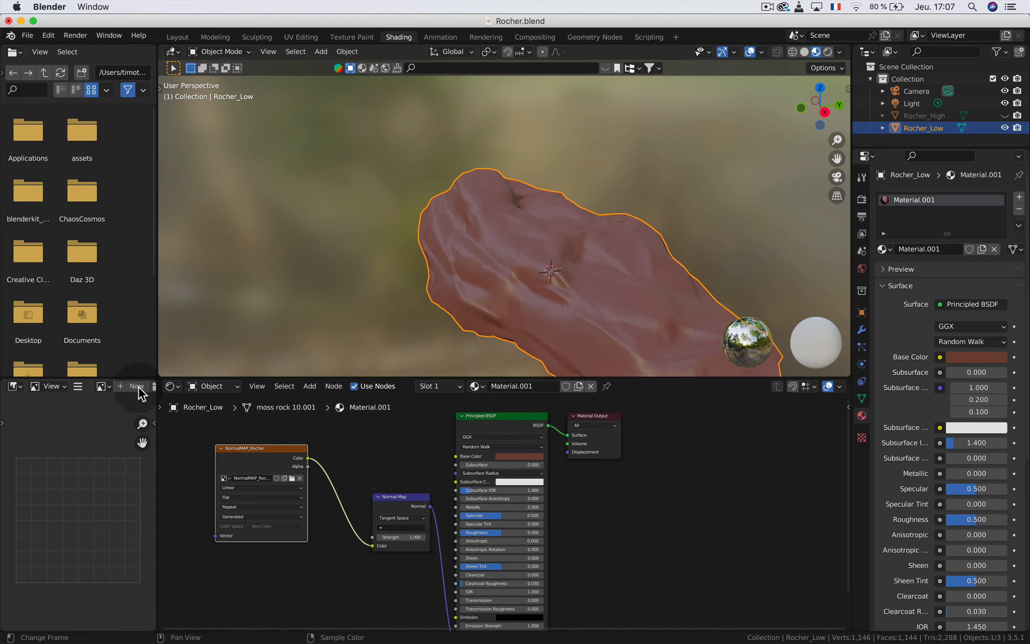
{"action": "left_click", "coordinate": [103, 386]}
{"action": "left_click", "coordinate": [119, 401]}
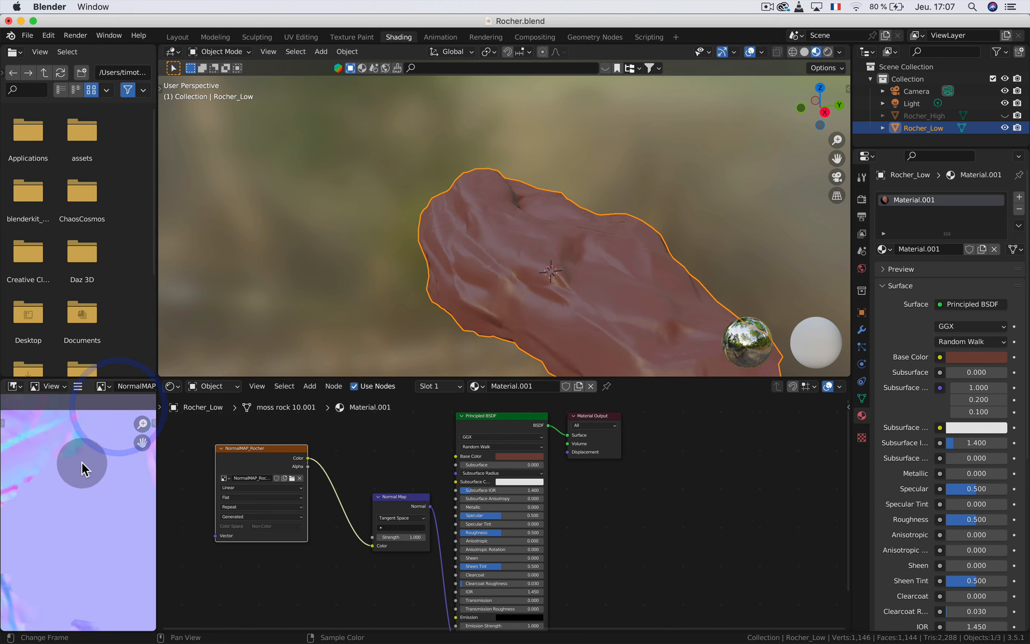
{"action": "scroll", "coordinate": [83, 464], "scroll_direction": "down", "scroll_amount": 8}
{"action": "scroll", "coordinate": [88, 502], "scroll_direction": "up", "scroll_amount": 2}
{"action": "left_click_drag", "start_coordinate": [157, 483], "coordinate": [310, 485]}
{"action": "left_click_drag", "start_coordinate": [184, 377], "coordinate": [232, 208]}
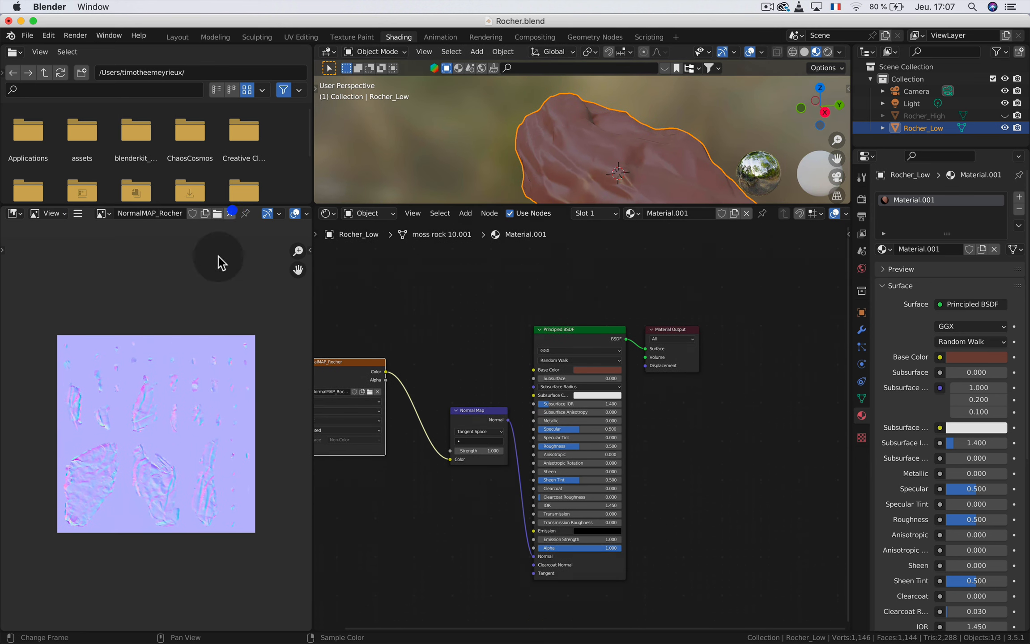
{"action": "scroll", "coordinate": [145, 460], "scroll_direction": "up", "scroll_amount": 5}
{"action": "scroll", "coordinate": [152, 453], "scroll_direction": "down", "scroll_amount": 4}
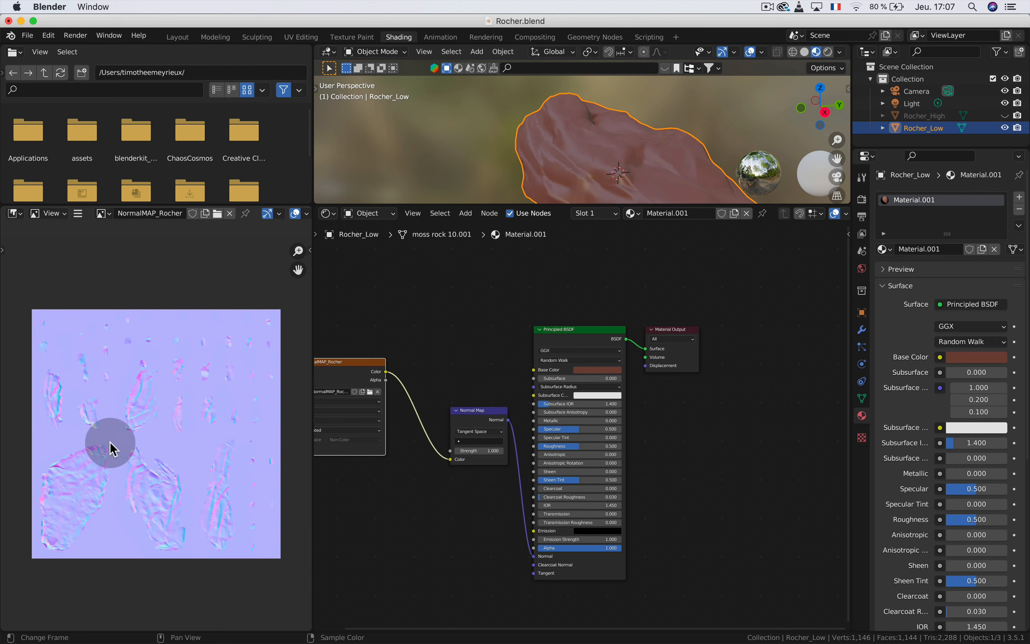
Disconnect the Normal Map node from the Principled BSDF's Normal input and reconnect it to compare Rocher_Low with and without the map
{"action": "middle_click_drag", "start_coordinate": [577, 179], "coordinate": [617, 156]}
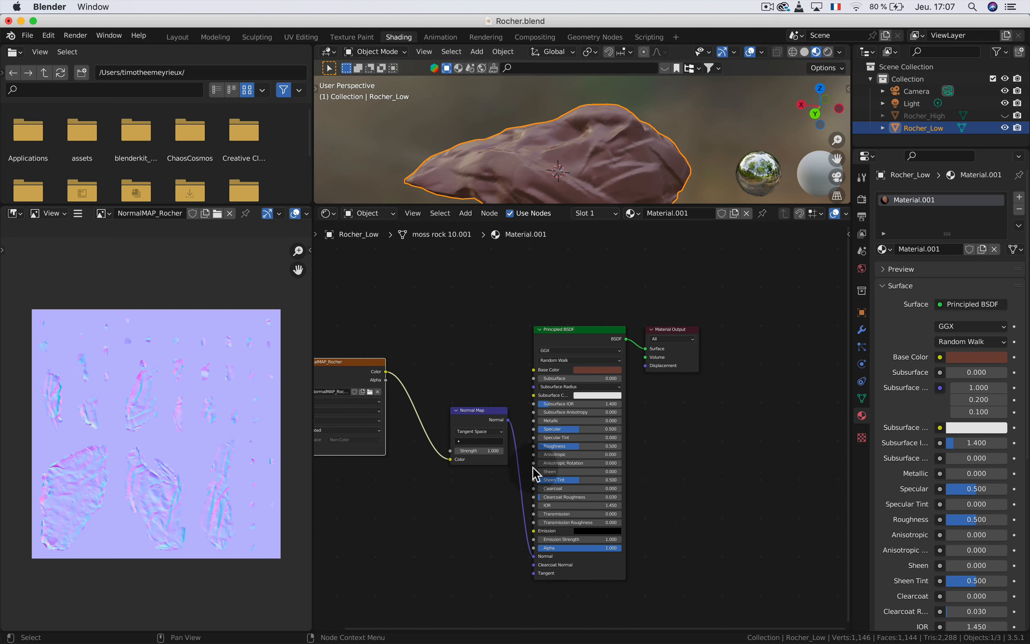
{"action": "left_click_drag", "start_coordinate": [533, 558], "coordinate": [518, 552]}
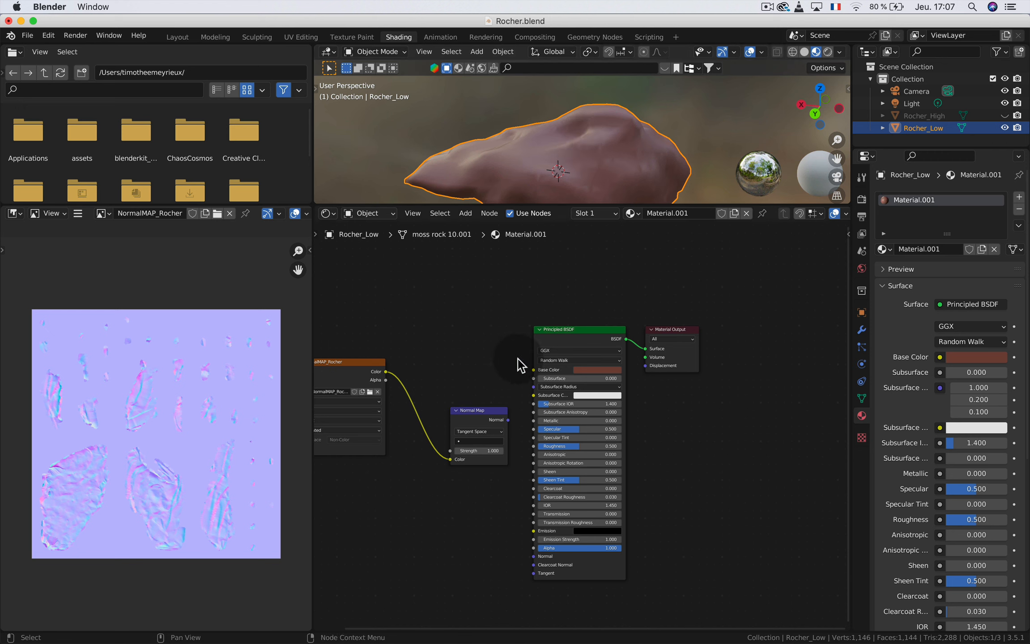
{"action": "left_click_drag", "start_coordinate": [509, 421], "coordinate": [537, 560]}
{"action": "left_click", "coordinate": [520, 425]}
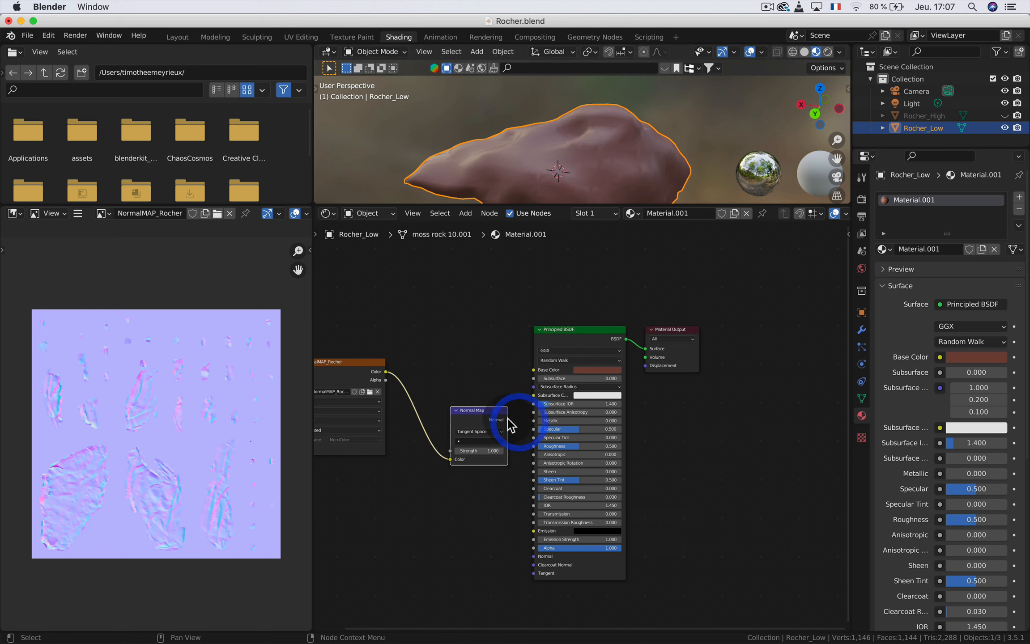
{"action": "left_click_drag", "start_coordinate": [508, 420], "coordinate": [532, 556]}
{"action": "middle_click_drag", "start_coordinate": [602, 164], "coordinate": [667, 127]}
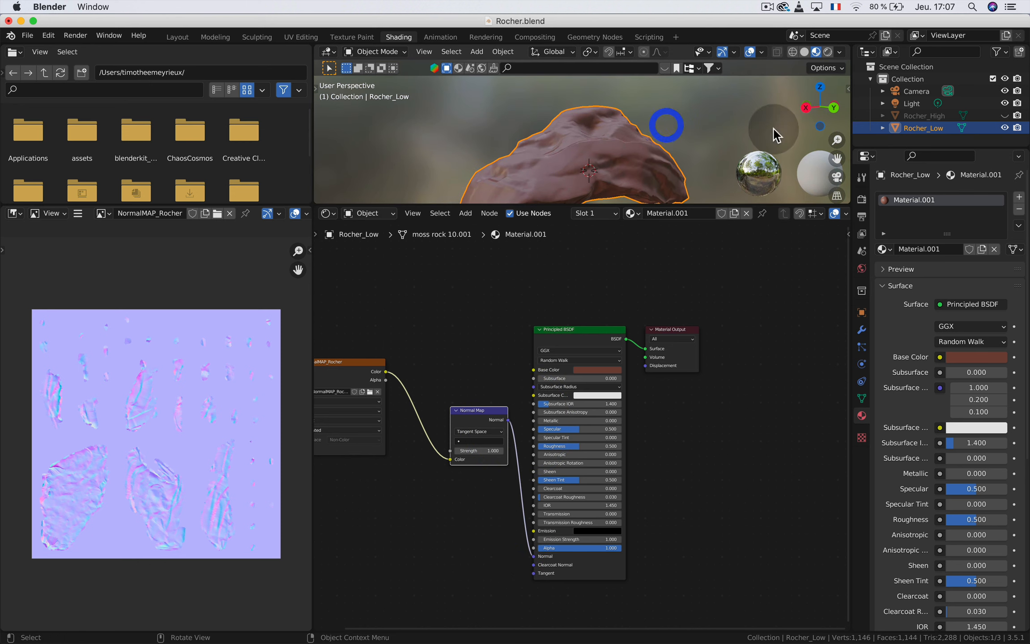
Swap the visibility of Rocher_High and Rocher_Low to compare their surface detail, ending with only the low-poly rock visible and selected
{"action": "left_click", "coordinate": [1004, 115]}
{"action": "left_click", "coordinate": [1004, 128]}
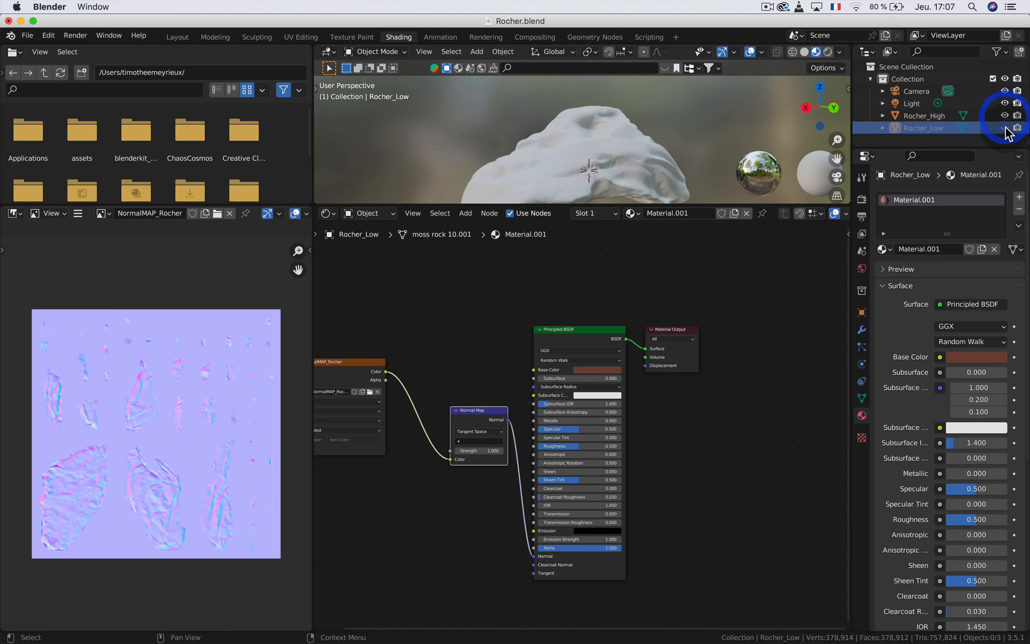
{"action": "left_click", "coordinate": [1005, 128]}
{"action": "left_click", "coordinate": [1004, 115]}
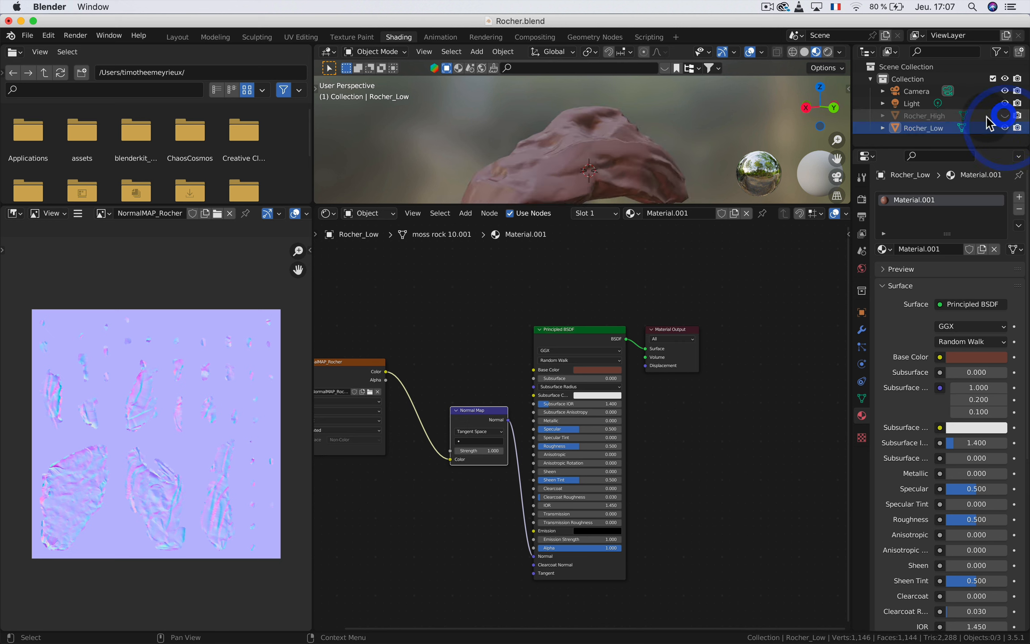
{"action": "left_click", "coordinate": [609, 129]}
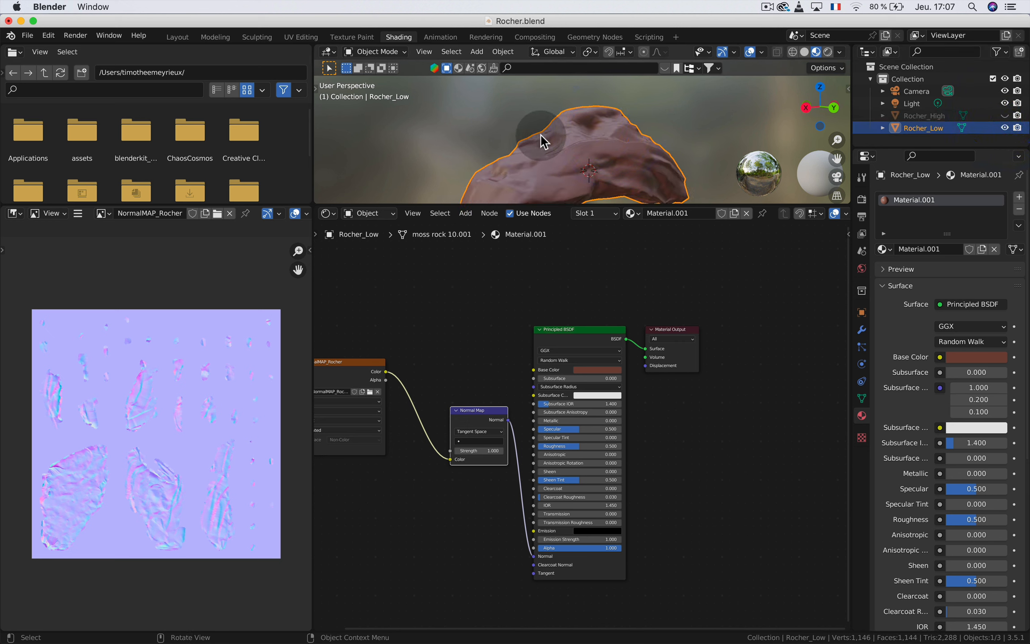
Return to the Layout workspace and briefly show Rocher_High to compare its geometry statistics with those of Rocher_Low
{"action": "left_click", "coordinate": [182, 37]}
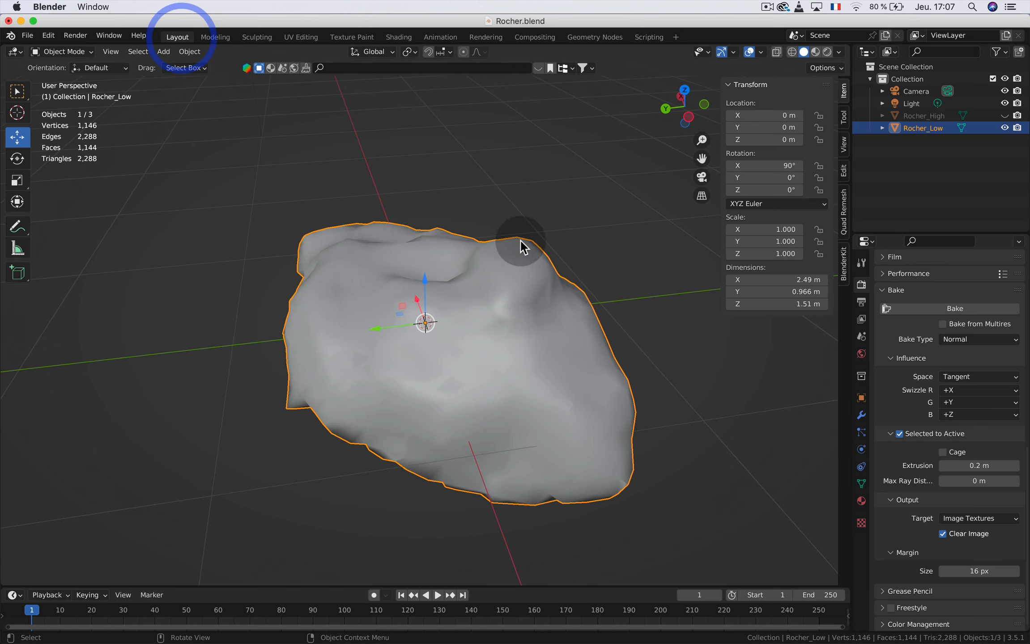
{"action": "mouse_move", "coordinate": [430, 302]}
{"action": "middle_mouse_down"}
{"action": "mouse_move", "coordinate": [543, 288]}
{"action": "mouse_move", "coordinate": [329, 292]}
{"action": "mouse_move", "coordinate": [205, 253]}
{"action": "middle_mouse_up"}
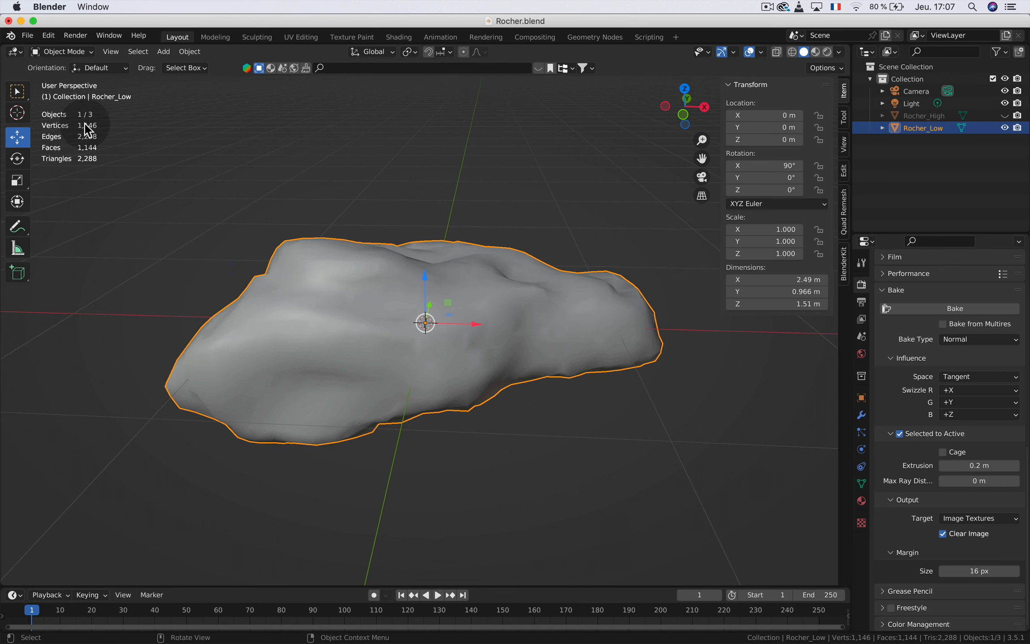
{"action": "left_click", "coordinate": [1004, 116]}
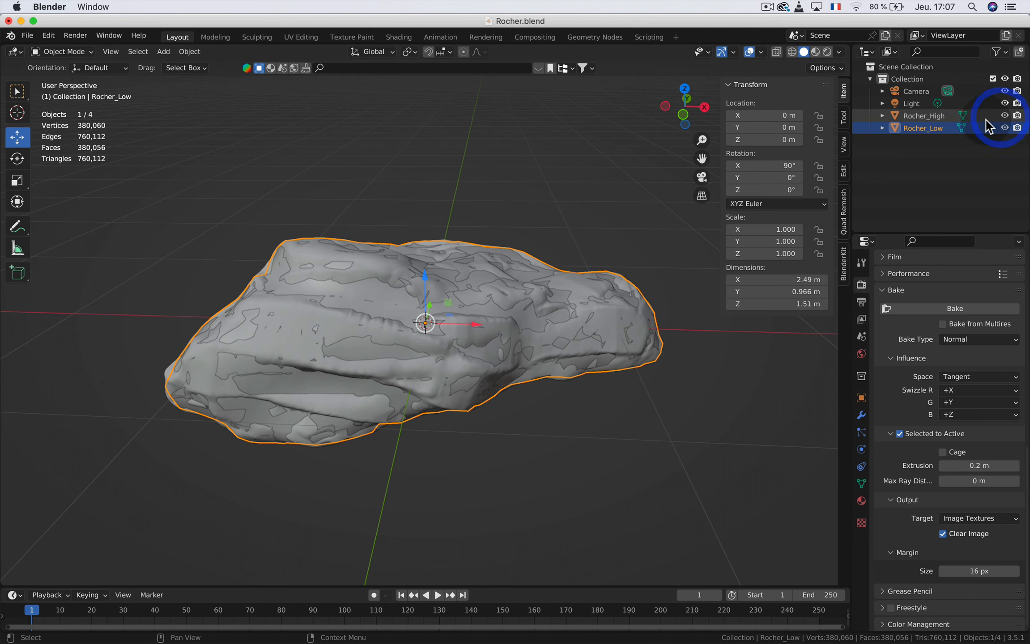
{"action": "left_click", "coordinate": [1003, 117]}
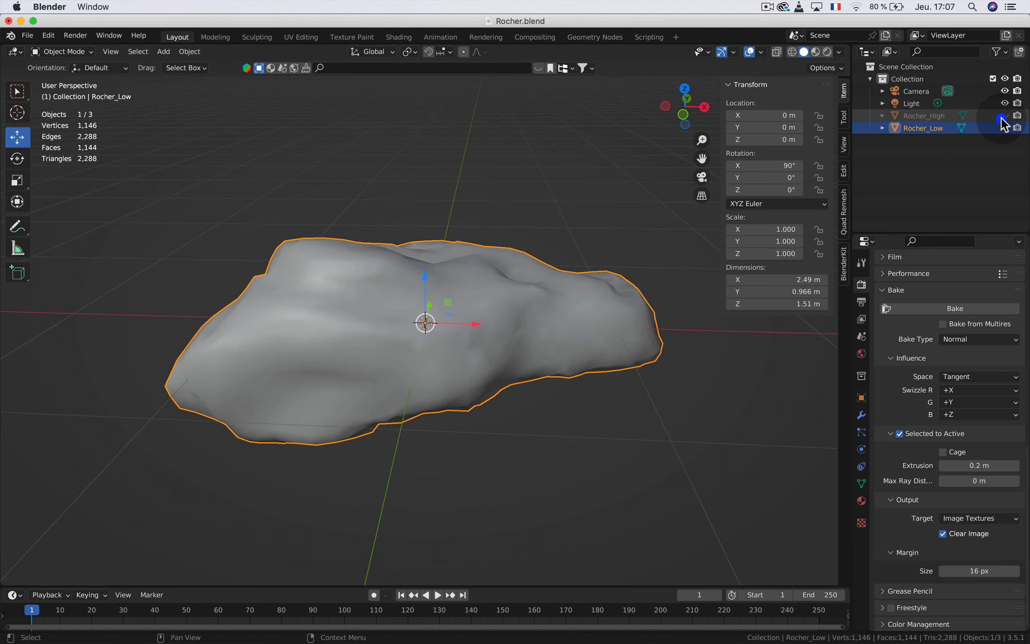
Examine Rocher_Low from several angles in Rendered viewport shading and return to Solid shading
{"action": "left_click", "coordinate": [827, 52]}
{"action": "middle_click_drag", "start_coordinate": [479, 252], "coordinate": [378, 293]}
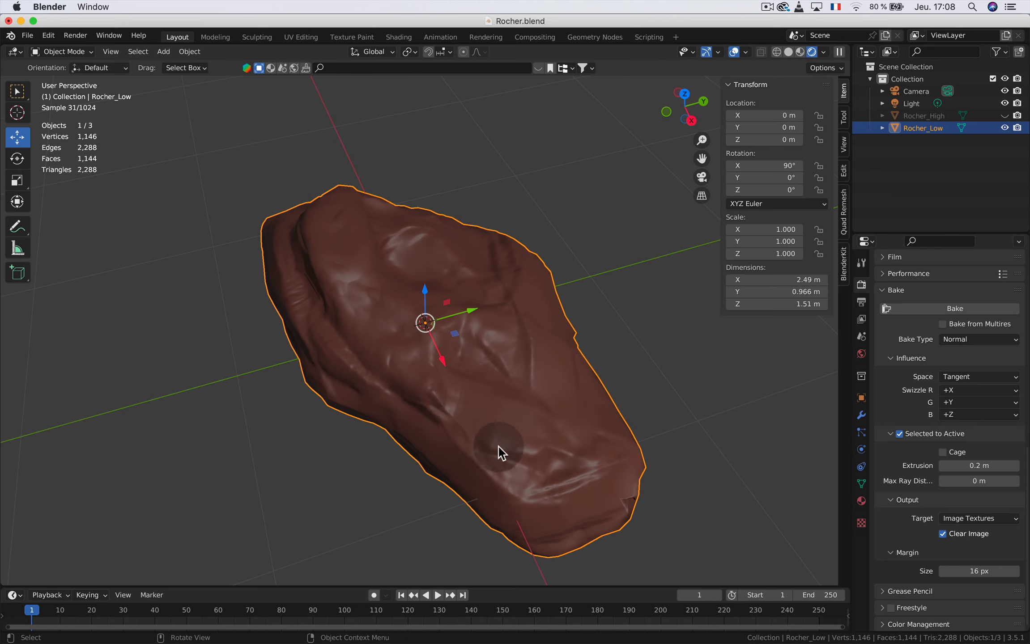
{"action": "middle_click_drag", "start_coordinate": [498, 447], "coordinate": [506, 308]}
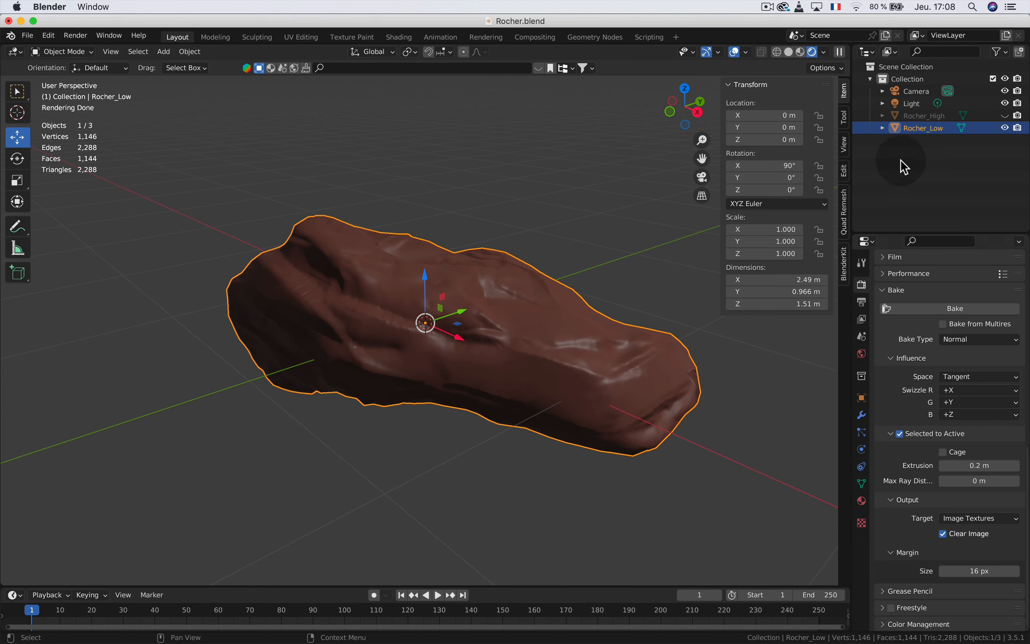
{"action": "left_click", "coordinate": [788, 53]}
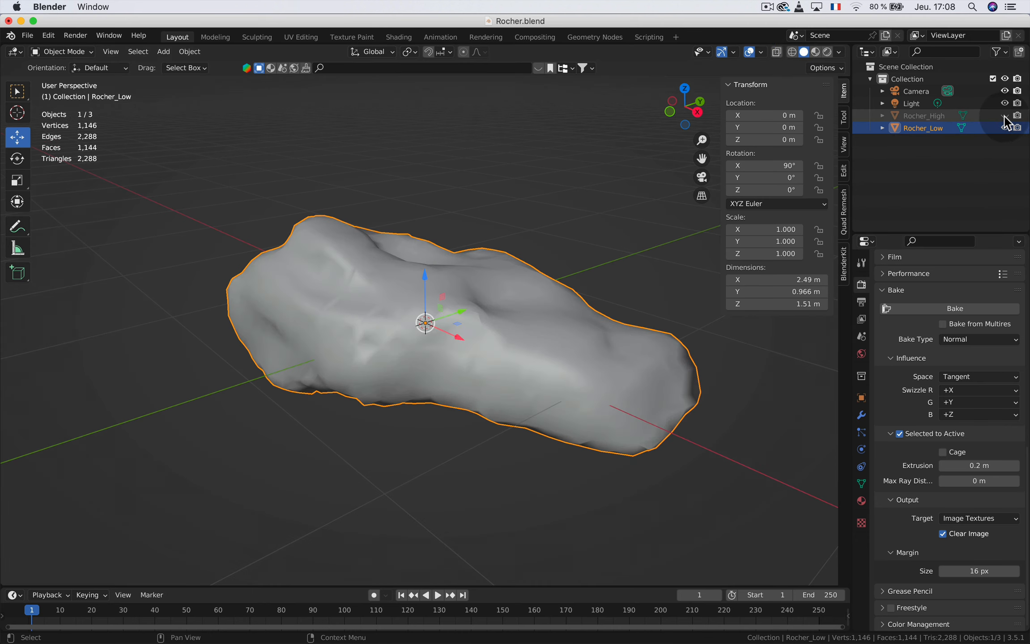
Try a Multiresolution modifier with one subdivision level on Rocher_Low, and remove the modifier
{"action": "left_click", "coordinate": [860, 416]}
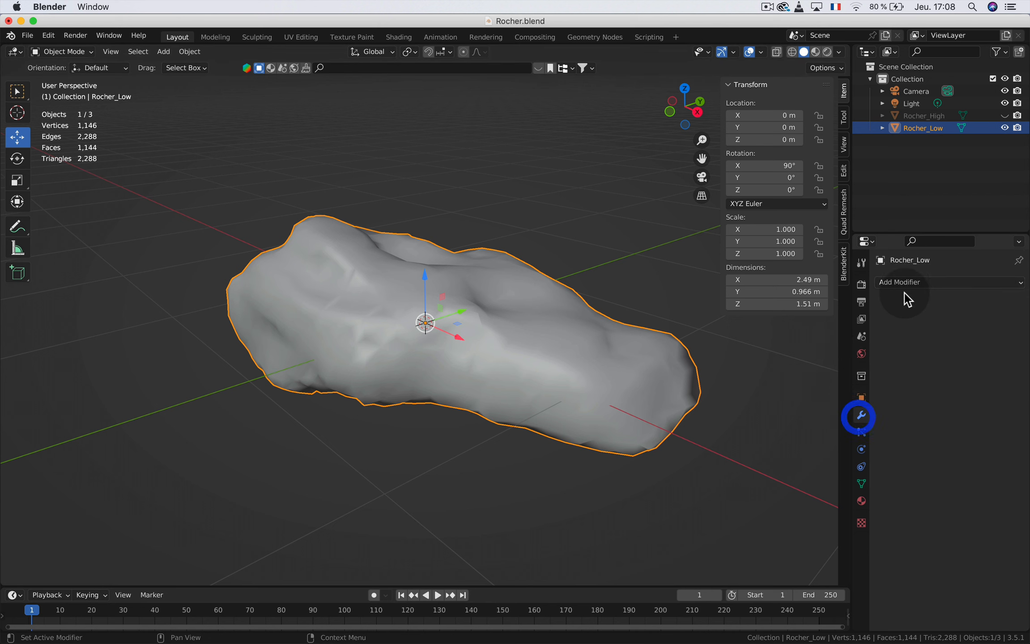
{"action": "left_click", "coordinate": [904, 287]}
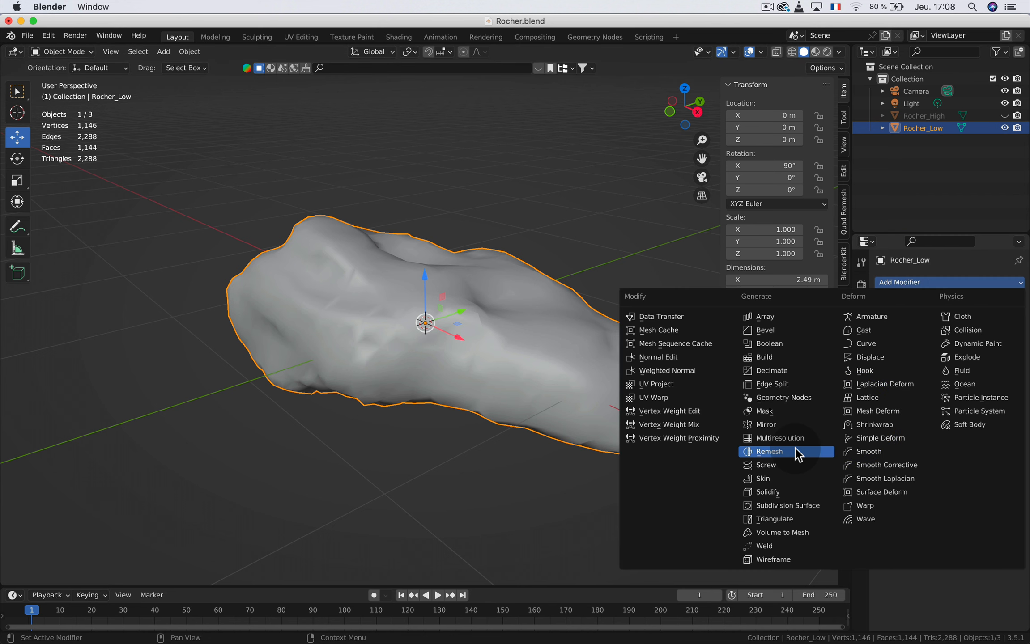
{"action": "left_click", "coordinate": [788, 438]}
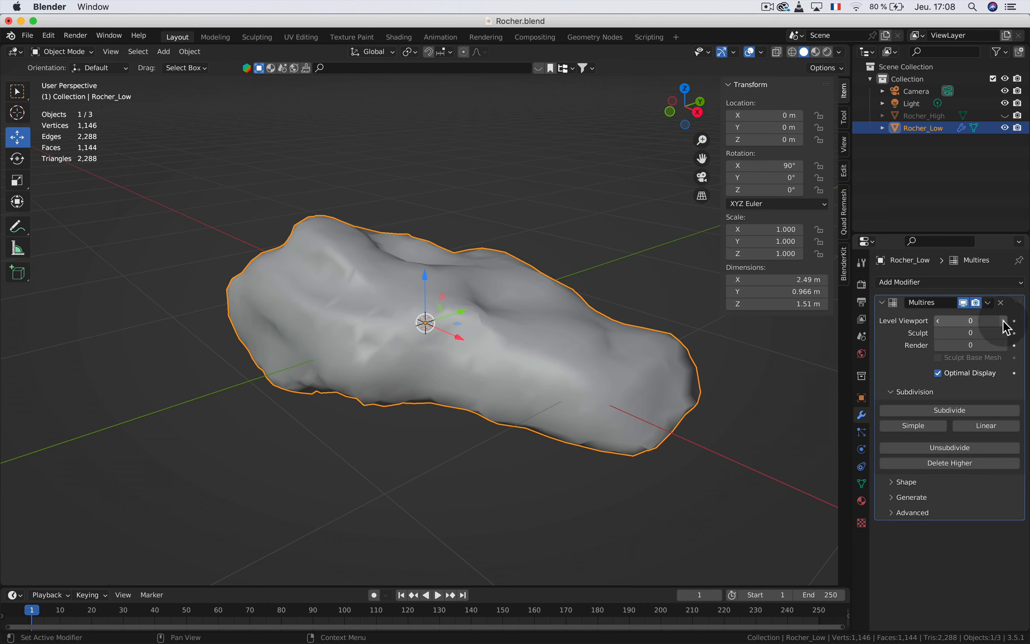
{"action": "left_click", "coordinate": [943, 409]}
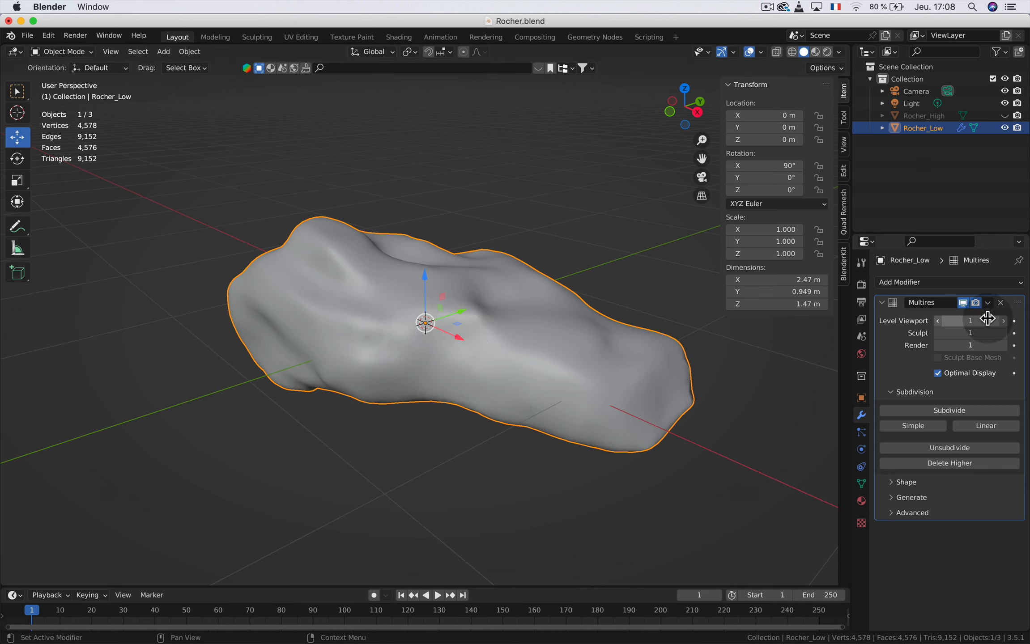
{"action": "left_click", "coordinate": [1001, 304]}
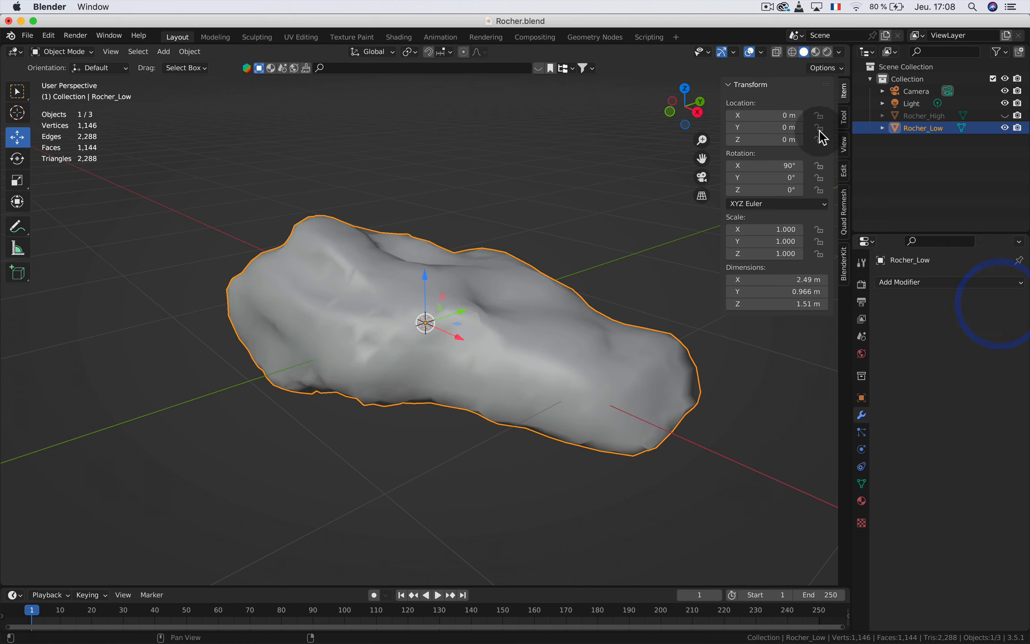
In Rendered shading, duplicate Rocher_High, place the copy beside Rocher_Low at about X -1.05, Y -1.46, Z -0.29 m, and hide the original
{"action": "left_click", "coordinate": [827, 52]}
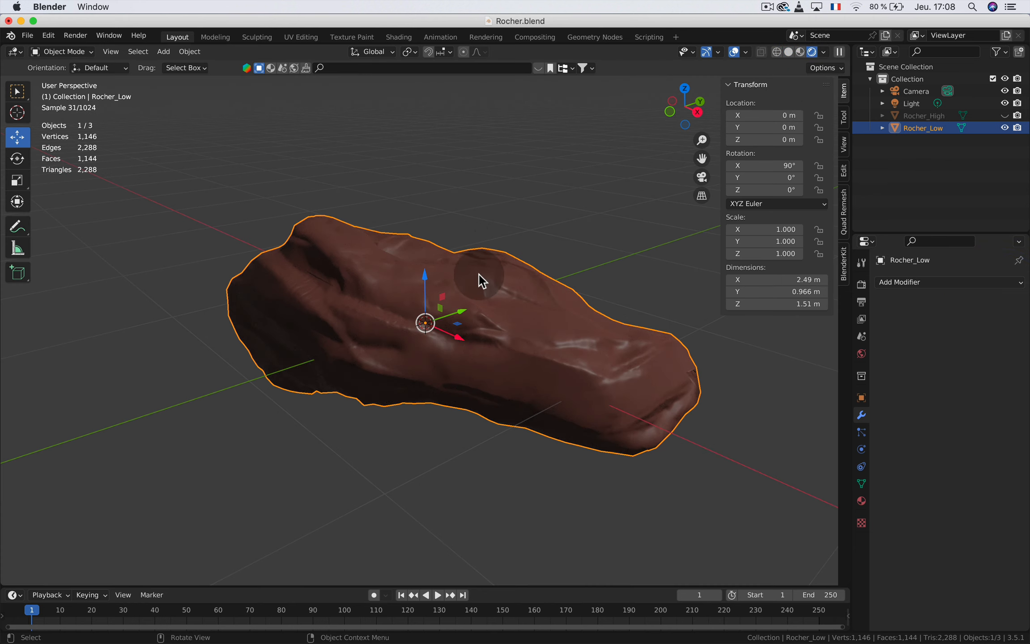
{"action": "left_click", "coordinate": [1005, 116]}
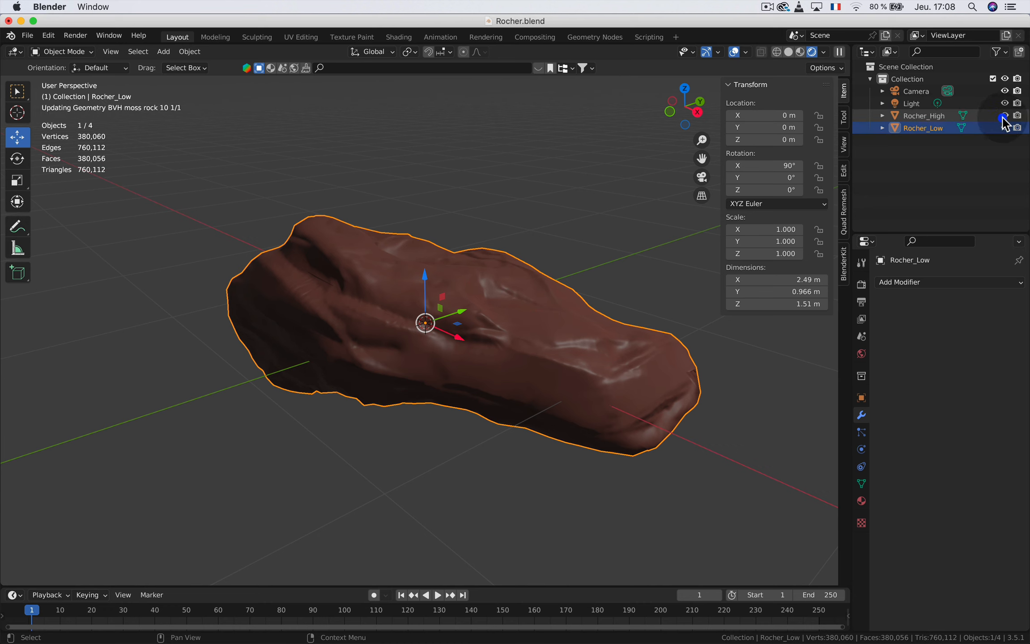
{"action": "left_click", "coordinate": [936, 116]}
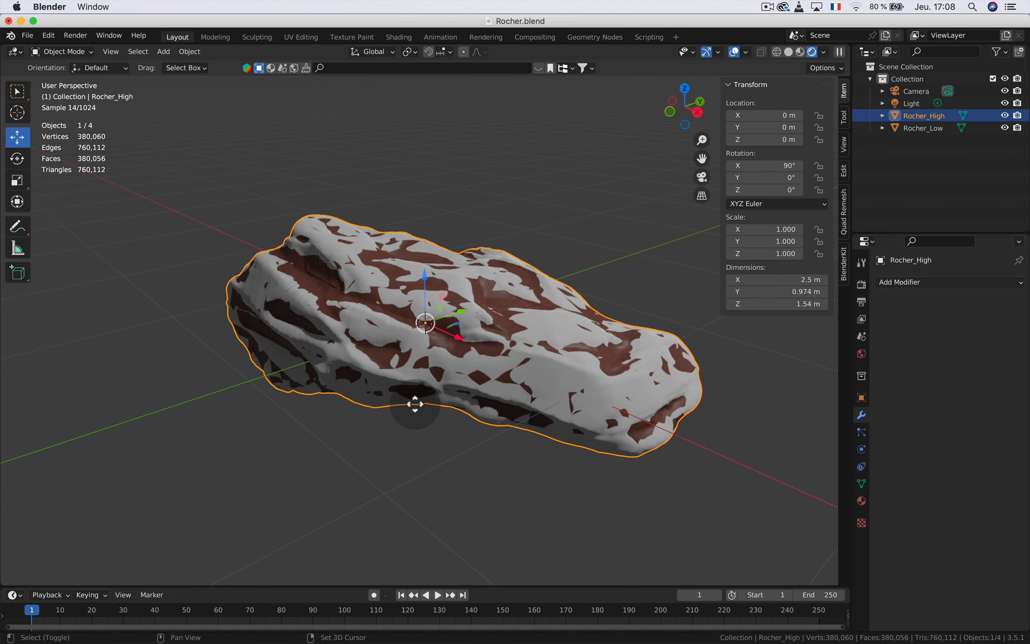
{"action": "key", "text": "shift+d"}
{"action": "left_click", "coordinate": [81, 469]}
{"action": "left_click", "coordinate": [1004, 115]}
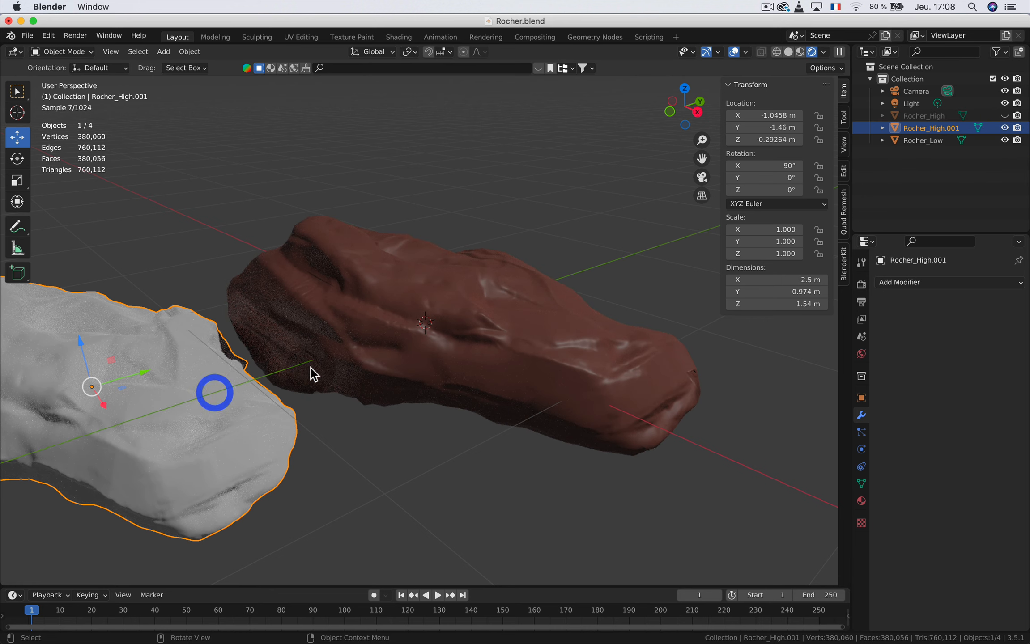
Compare the normal-mapped Rocher_Low with the duplicated high-poly rock from several angles, selecting each in turn
{"action": "middle_click_drag", "start_coordinate": [310, 370], "coordinate": [449, 321]}
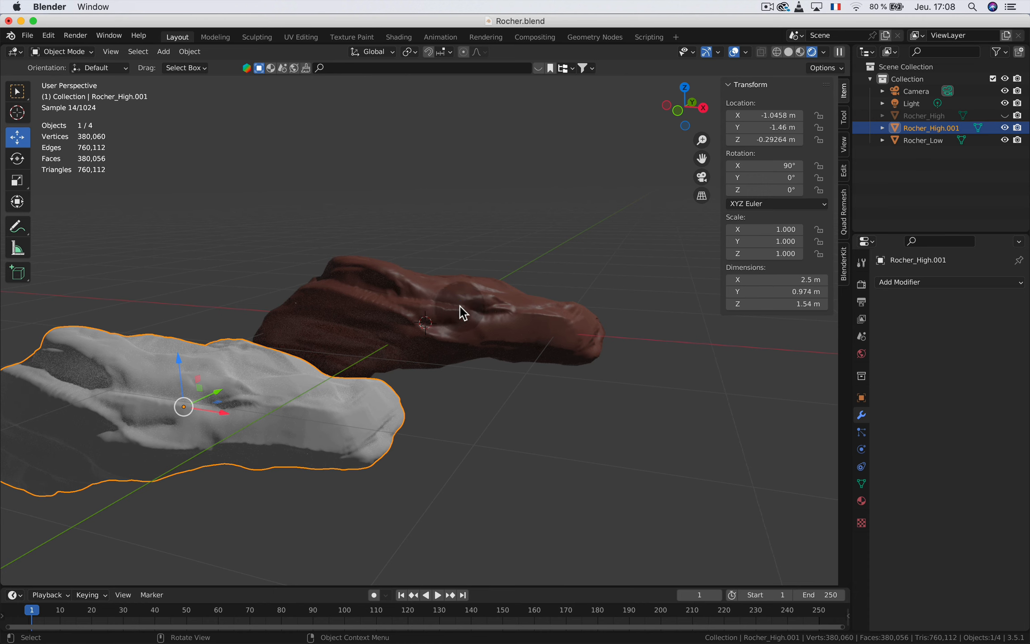
{"action": "left_click", "coordinate": [459, 310]}
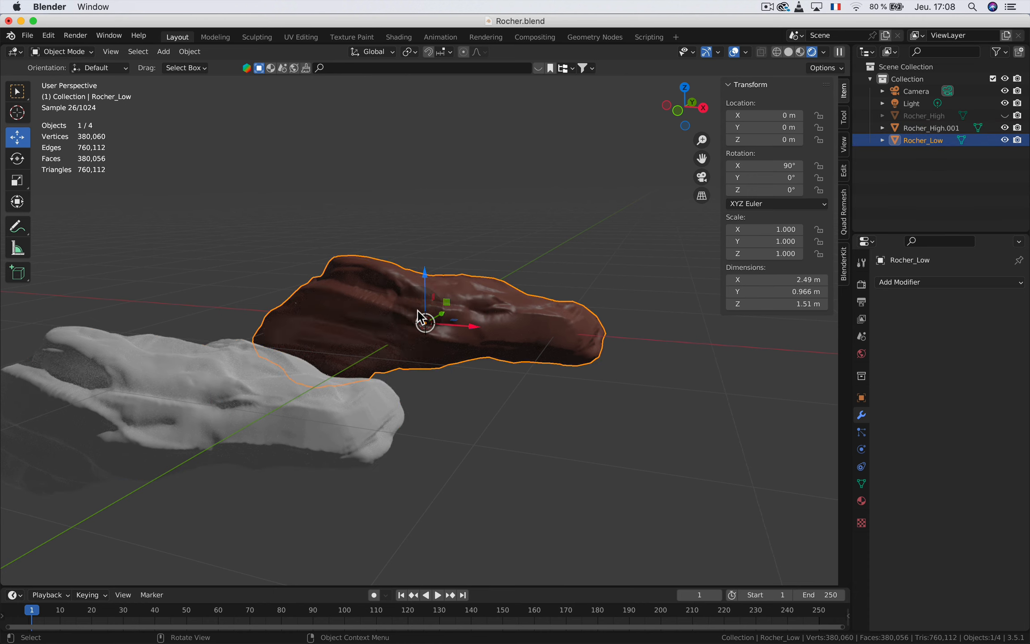
{"action": "left_click", "coordinate": [253, 379]}
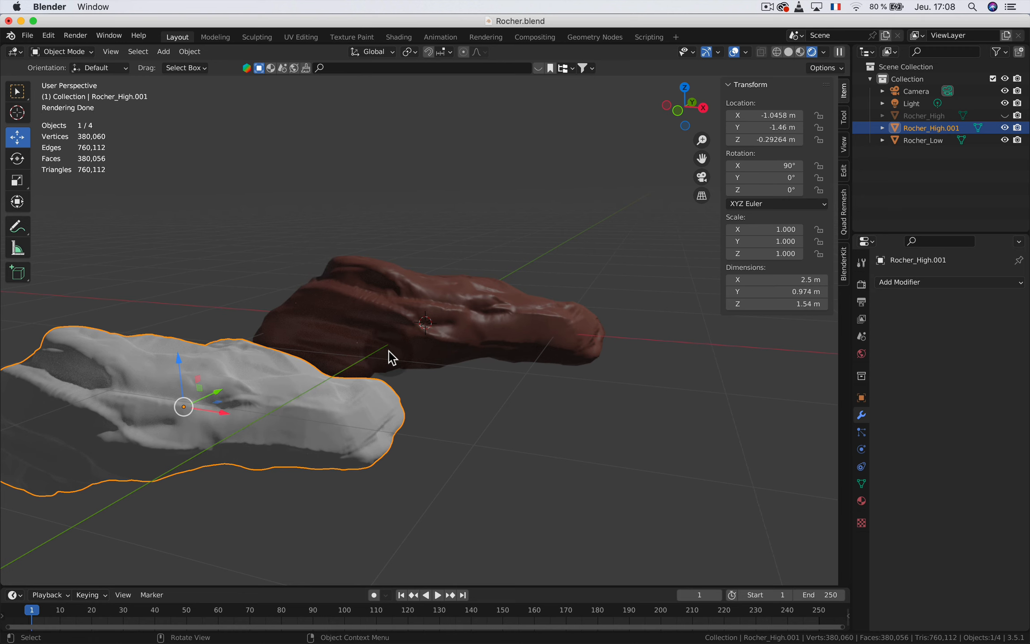
{"action": "middle_click_drag", "start_coordinate": [497, 320], "coordinate": [392, 340]}
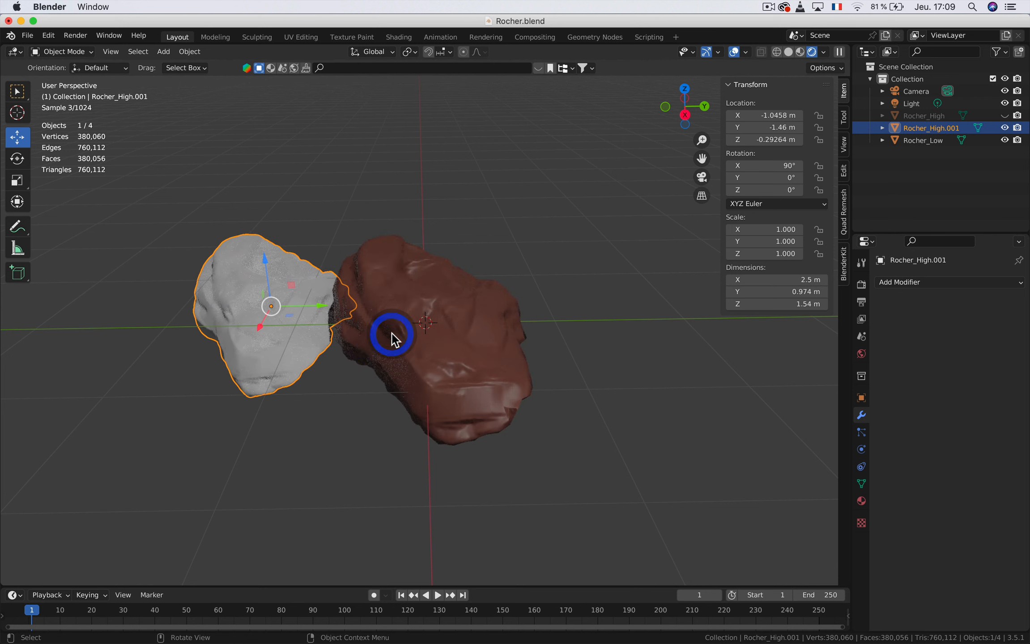